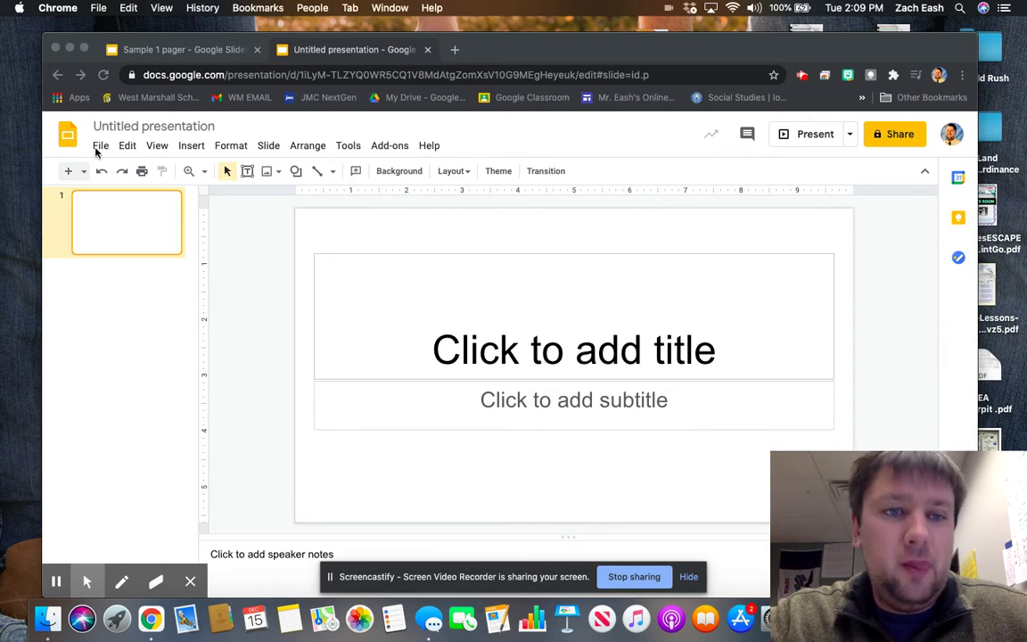
- In Page setup, set a Custom page size of 8.5 × 11 inches and apply it
{"action": "left_click", "coordinate": [96, 139]}
{"action": "left_click", "coordinate": [100, 148]}
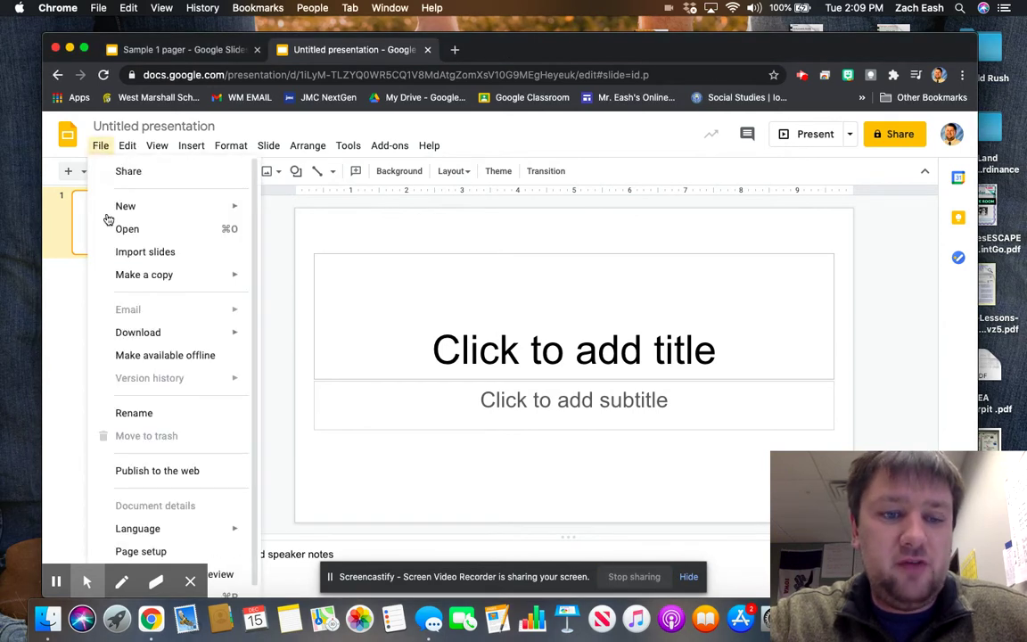
{"action": "scroll", "coordinate": [142, 460], "scroll_direction": "down", "scroll_amount": 1}
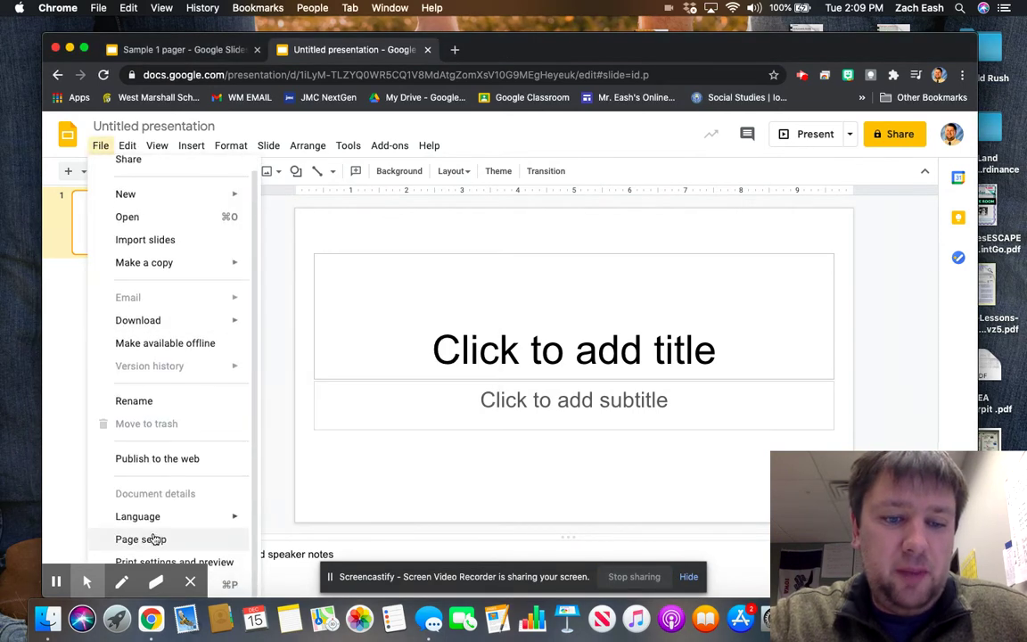
{"action": "left_click", "coordinate": [153, 540]}
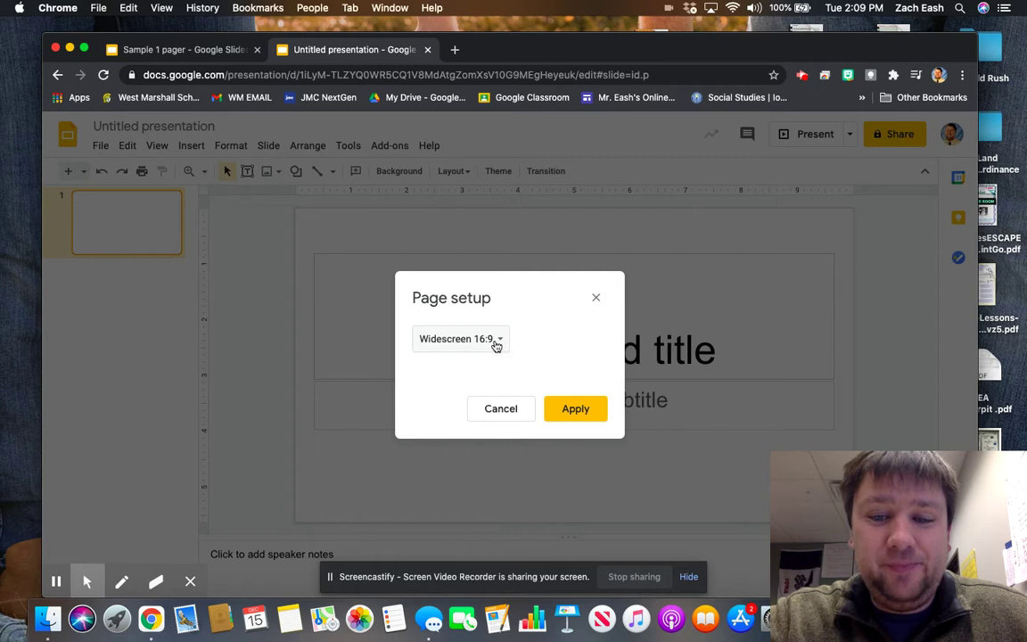
{"action": "left_click", "coordinate": [497, 344]}
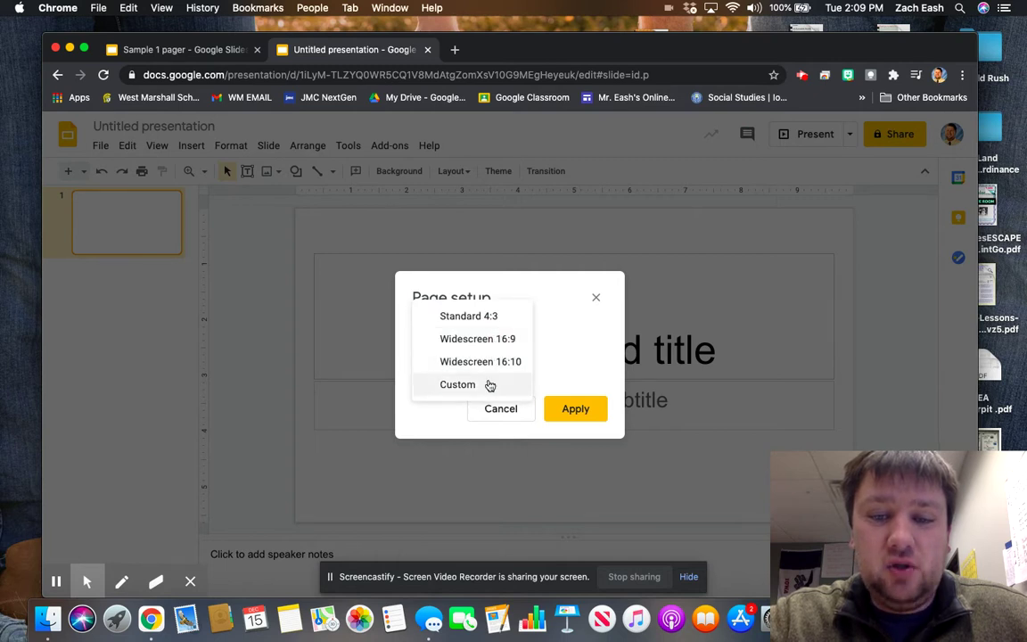
{"action": "left_click", "coordinate": [455, 384]}
{"action": "left_click", "coordinate": [413, 380]}
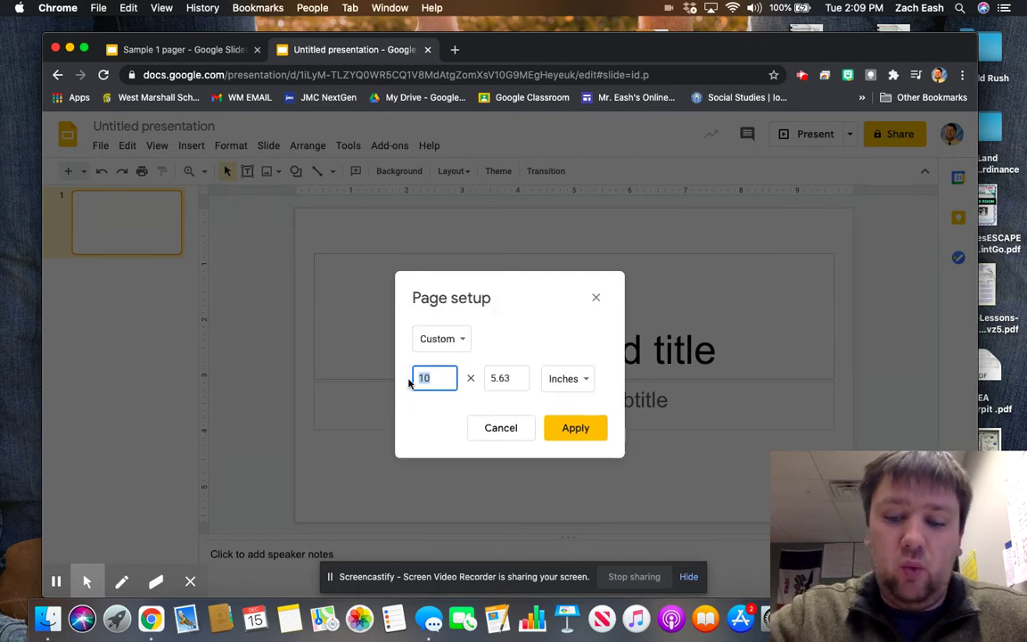
{"action": "type", "text": "8.5"}
{"action": "key", "text": "Tab"}
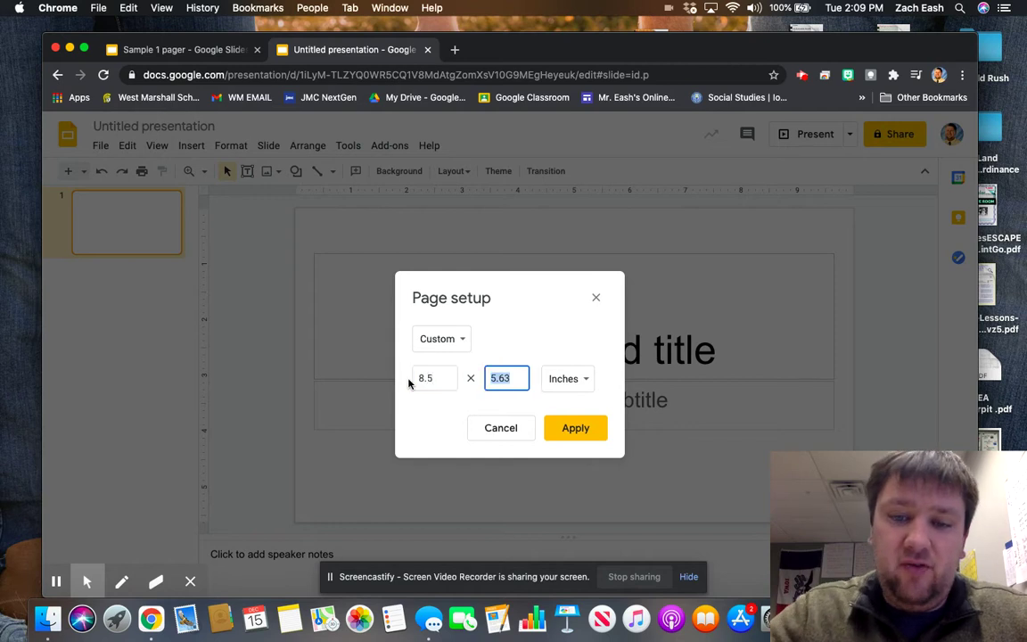
{"action": "type", "text": "11"}
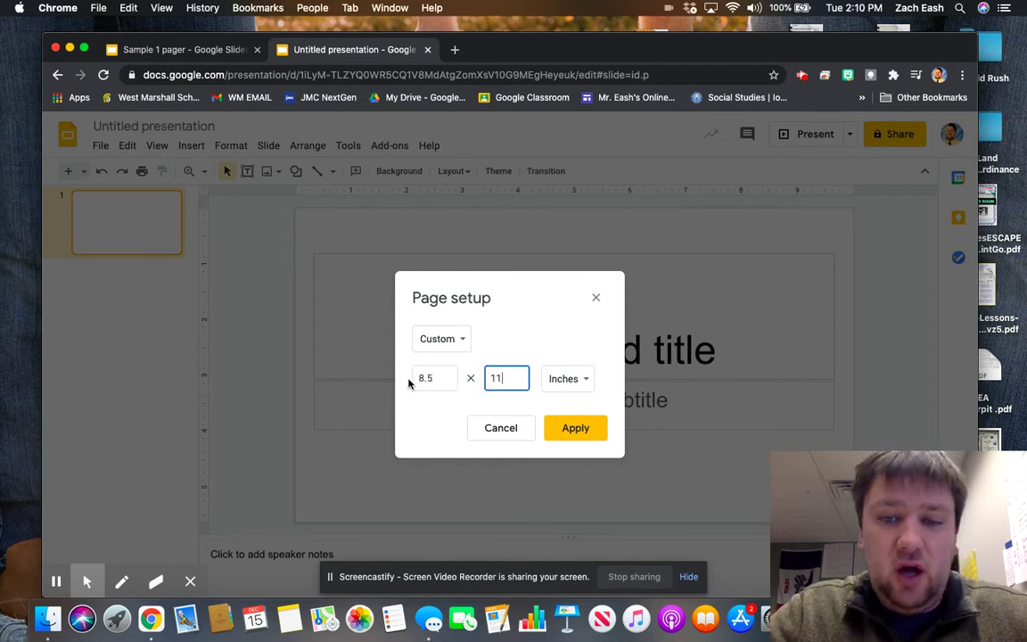
{"action": "left_click", "coordinate": [578, 427]}
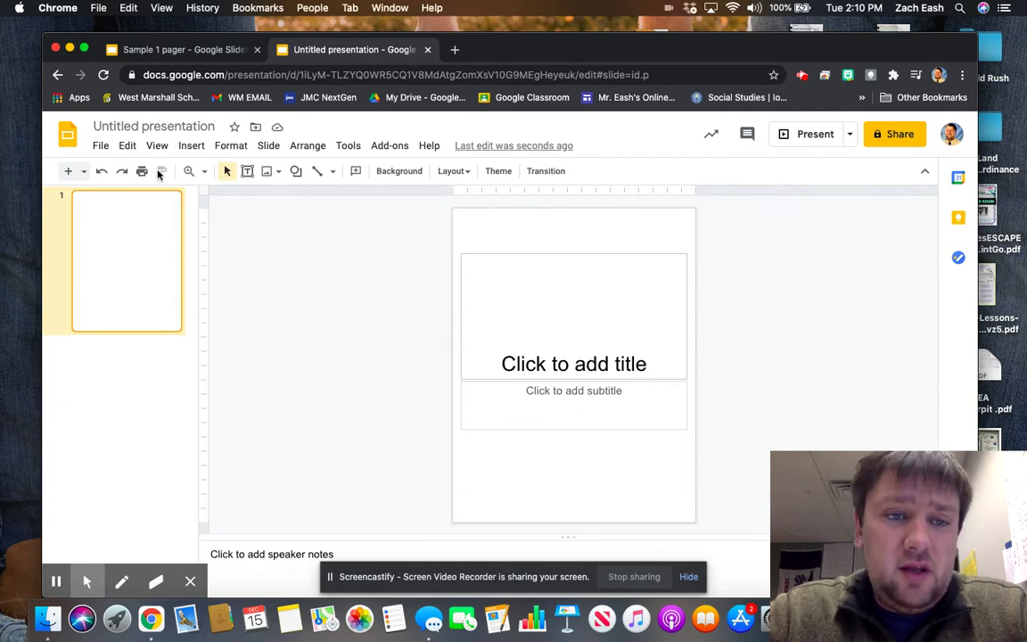
- Change the custom page size in Page setup to 11 × 8.5 inches landscape
{"action": "left_click", "coordinate": [99, 146]}
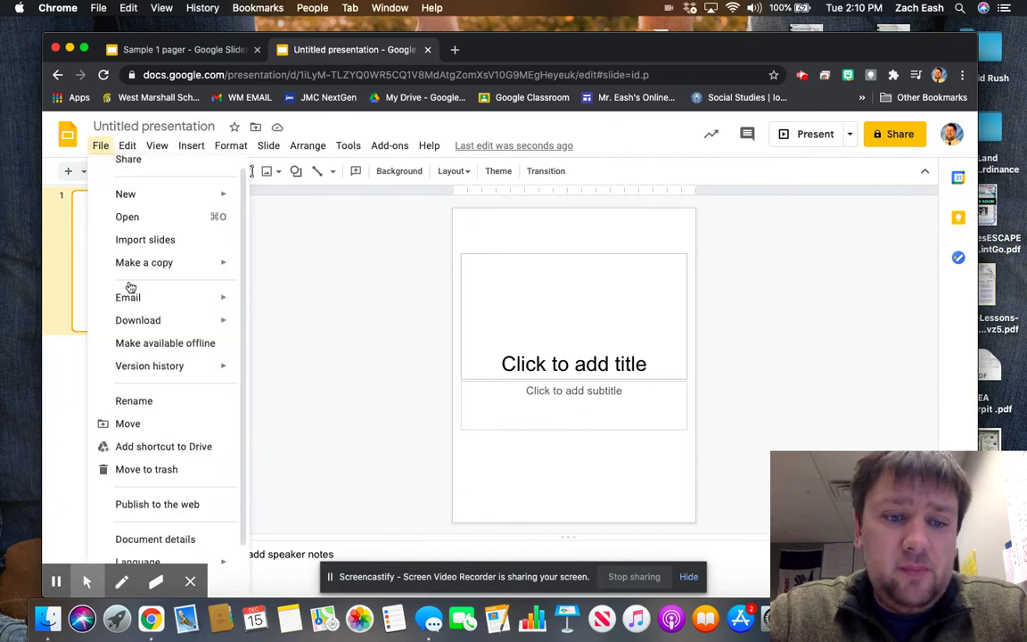
{"action": "scroll", "coordinate": [153, 529], "scroll_direction": "down", "scroll_amount": 2}
{"action": "left_click", "coordinate": [153, 539]}
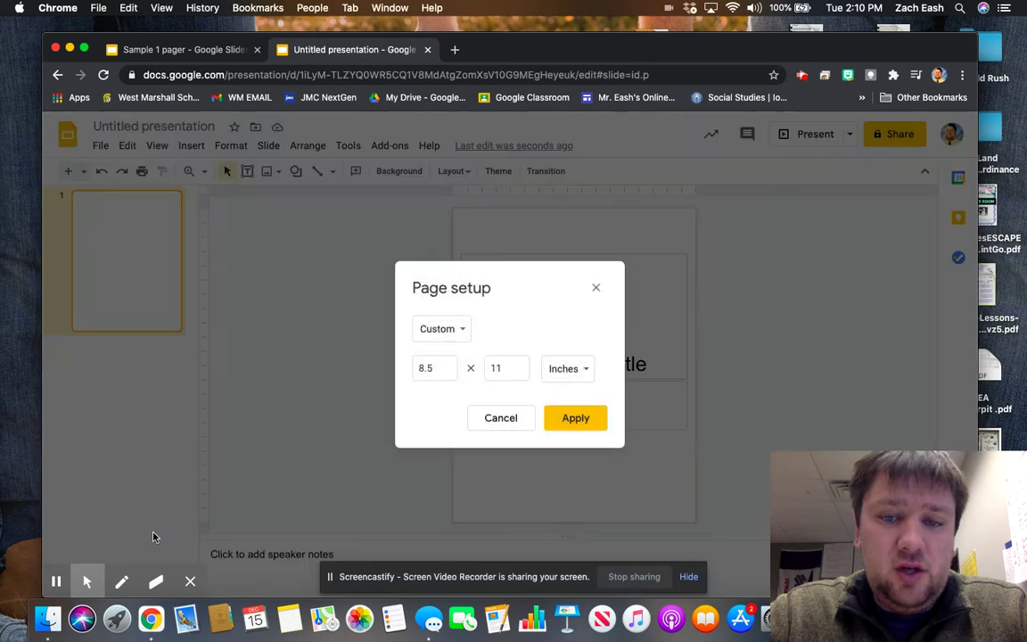
{"action": "left_click", "coordinate": [429, 368]}
{"action": "double_click", "coordinate": [429, 368]}
{"action": "type", "text": "1"}
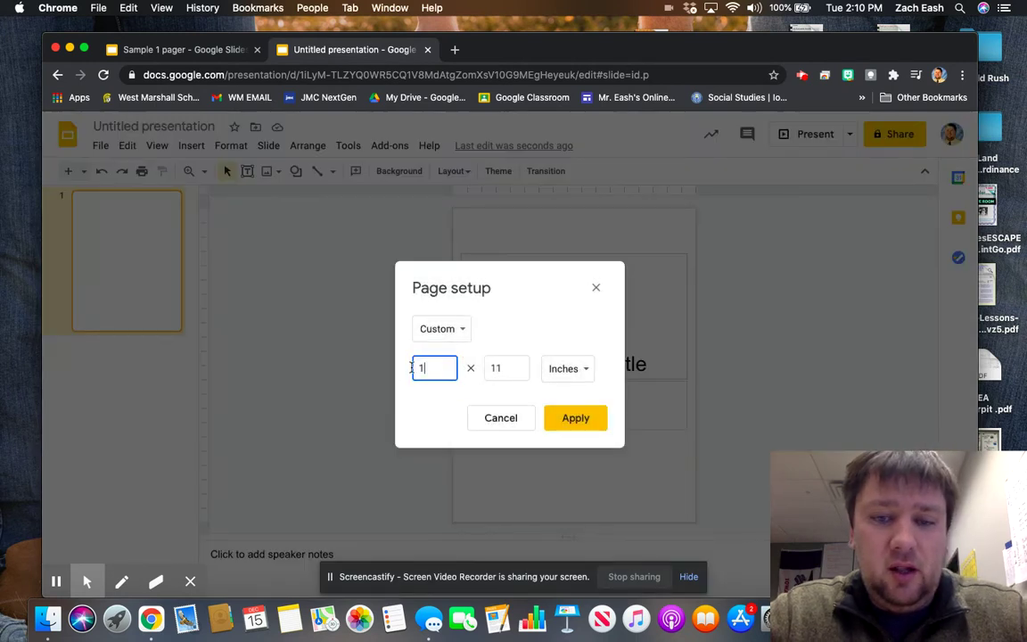
{"action": "type", "text": "1"}
{"action": "key", "text": "Tab"}
{"action": "type", "text": "8.5"}
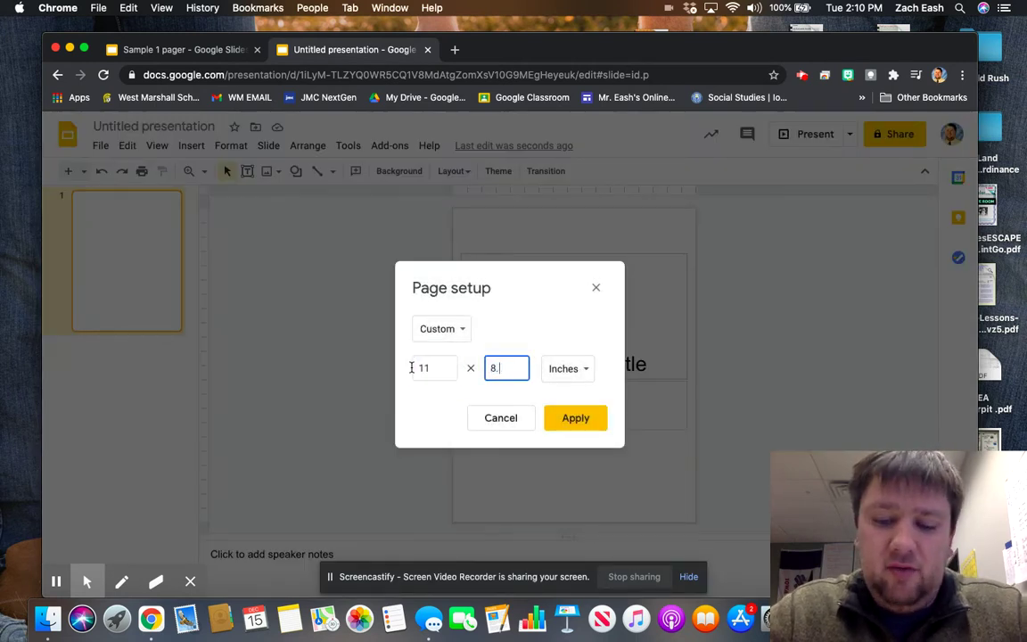
{"action": "left_click", "coordinate": [585, 422]}
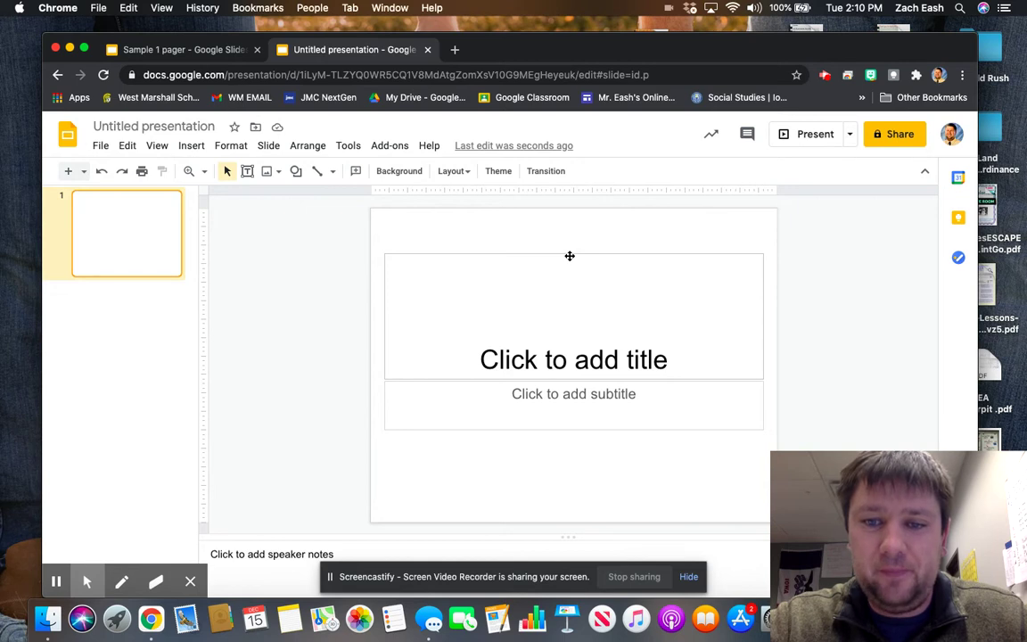
- Resize the title box smaller from its bottom-right corner and drag it to the top right
{"action": "left_click", "coordinate": [570, 255]}
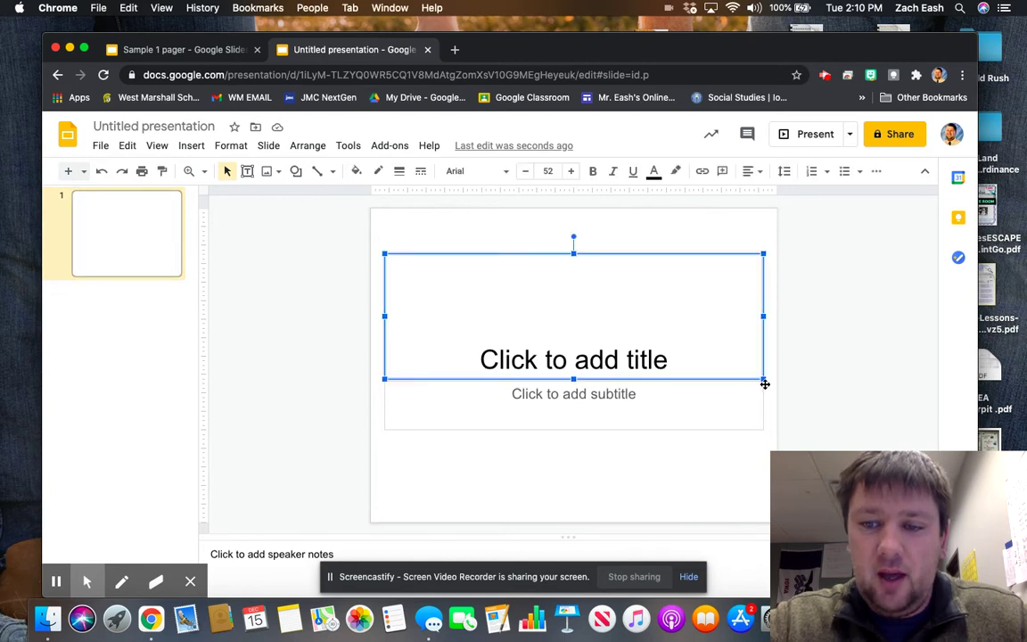
{"action": "left_click_drag", "start_coordinate": [763, 381], "coordinate": [653, 307]}
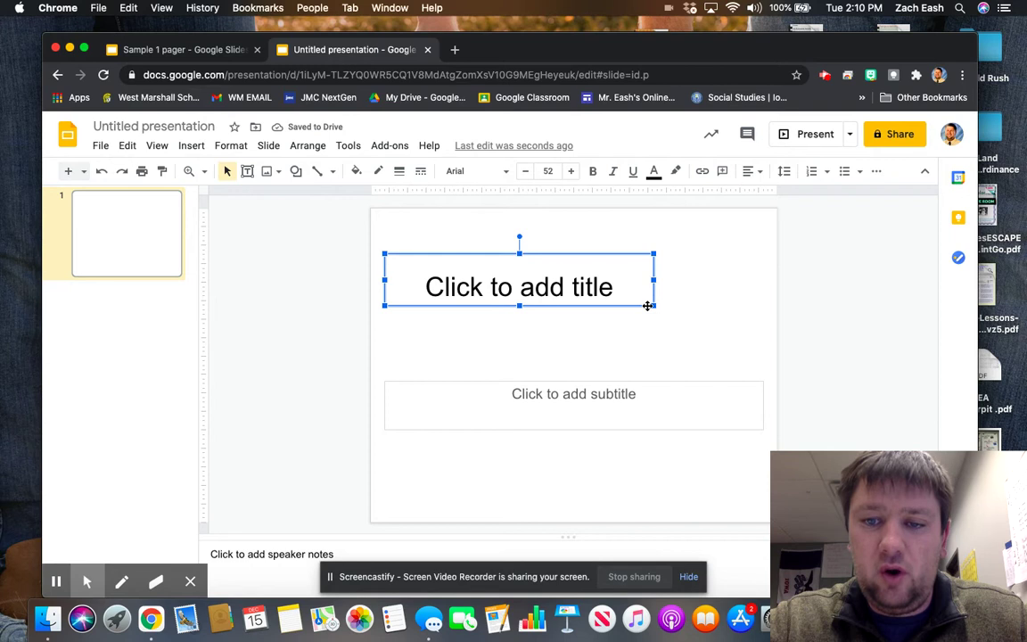
{"action": "left_click", "coordinate": [653, 308]}
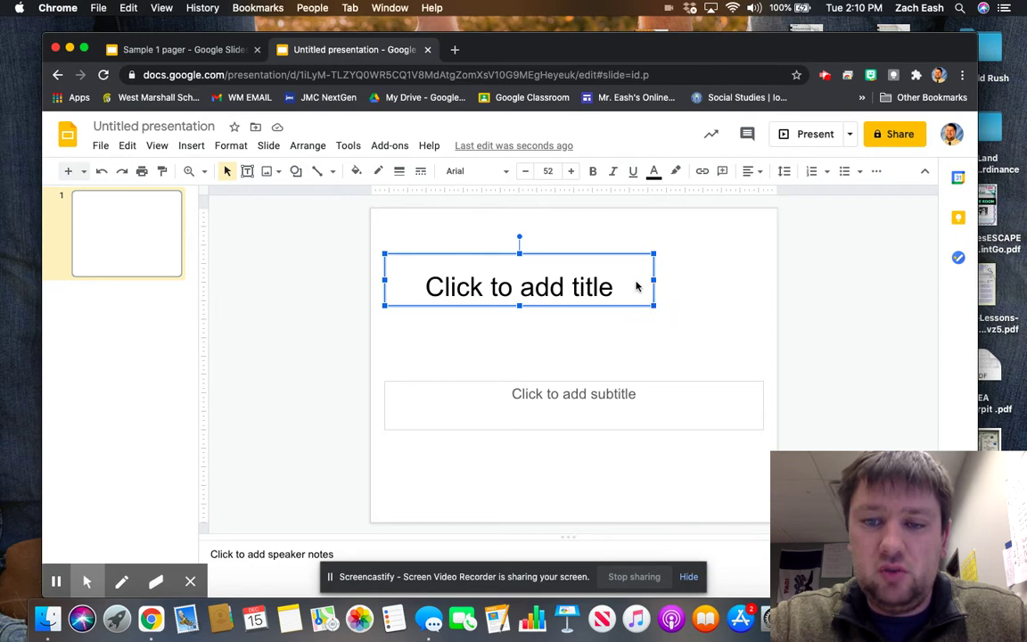
{"action": "left_click_drag", "start_coordinate": [623, 253], "coordinate": [738, 217]}
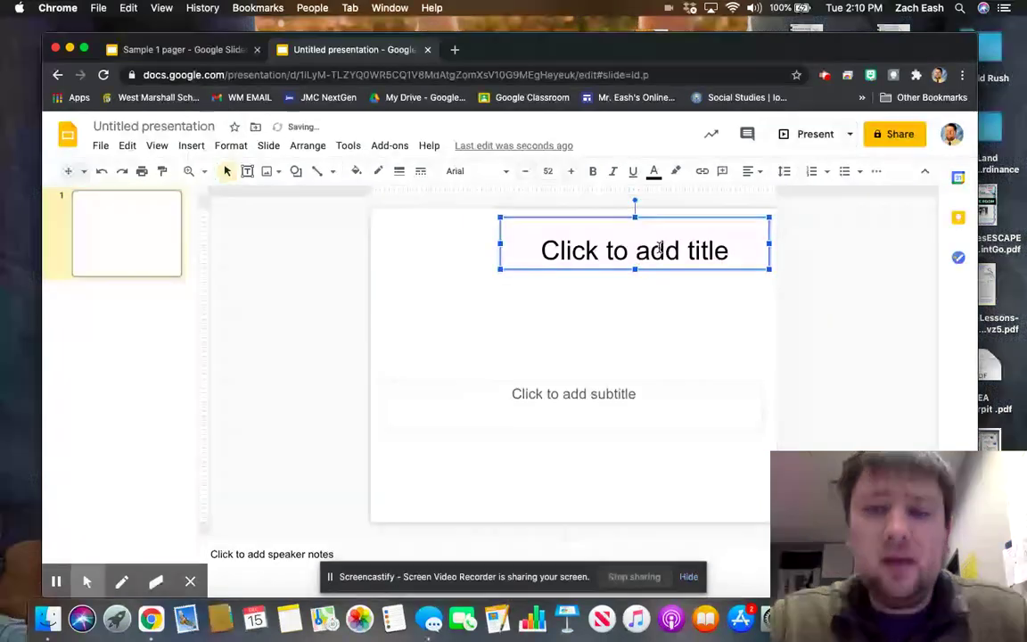
- Type 'Title' into the title placeholder
{"action": "left_click", "coordinate": [659, 247]}
{"action": "type", "text": "Title"}
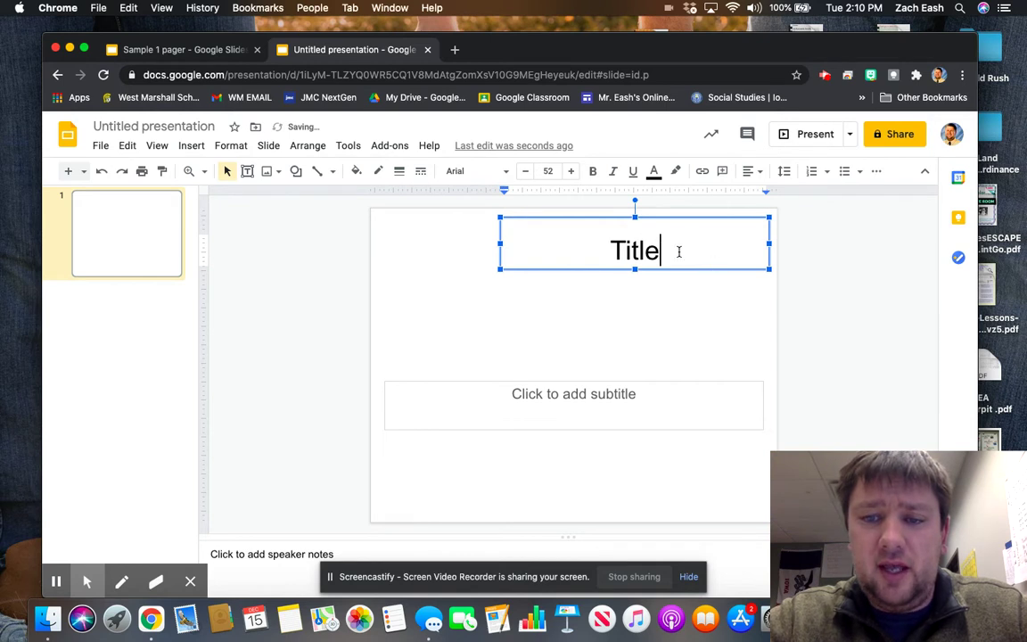
{"action": "double_click", "coordinate": [603, 250]}
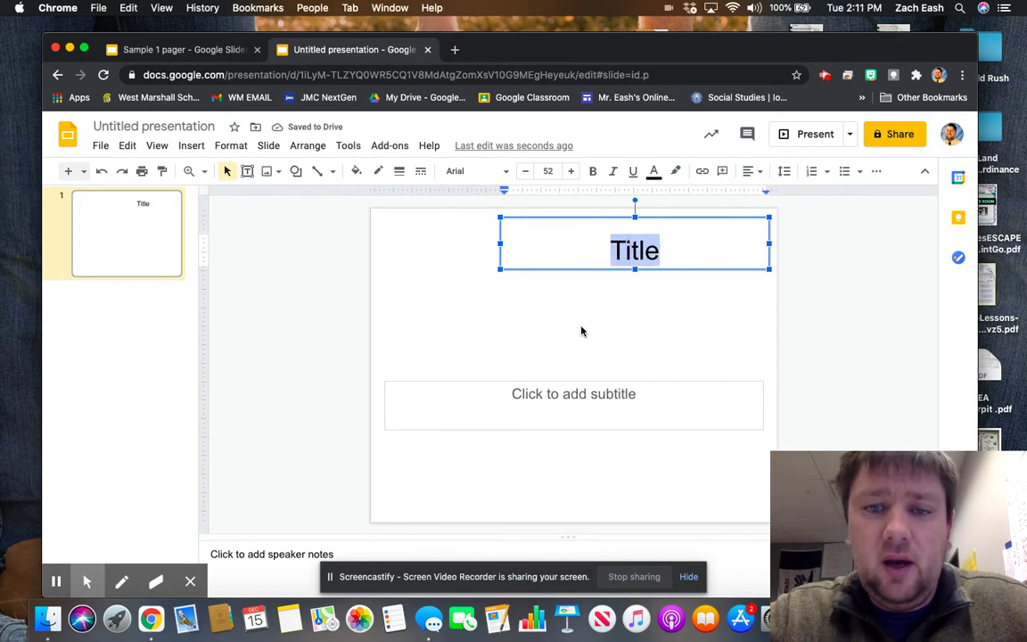
{"action": "left_click", "coordinate": [640, 287]}
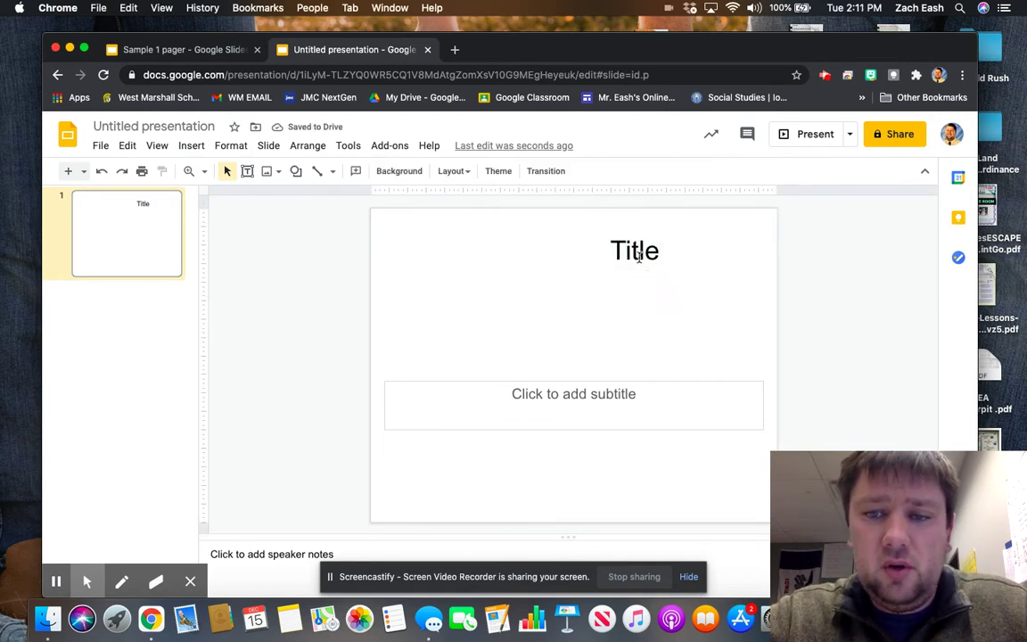
{"action": "double_click", "coordinate": [639, 255]}
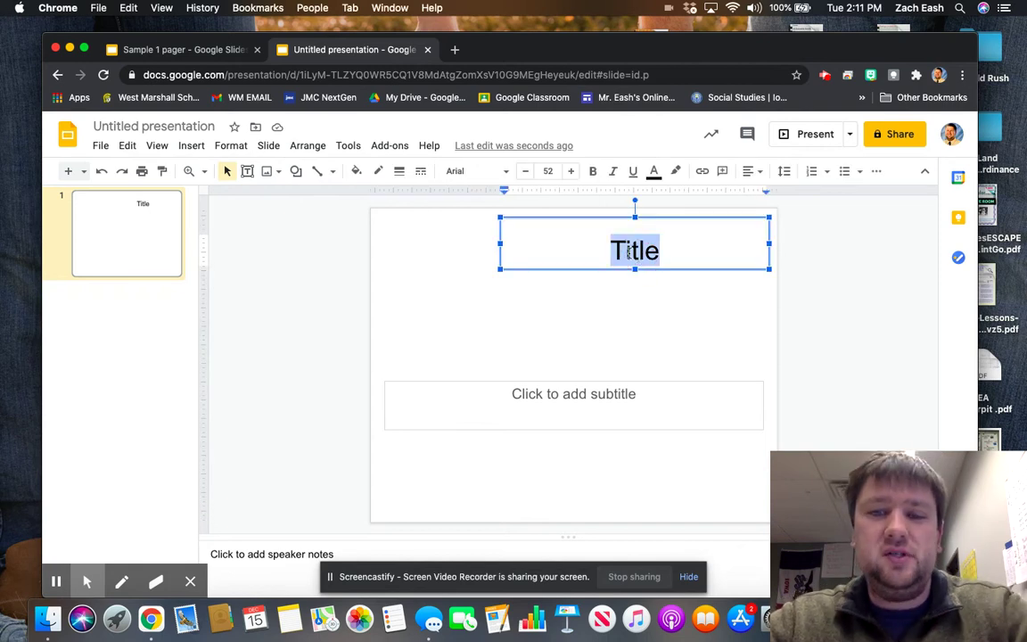
- Format the title text as Permanent Marker, bold and underlined, without italic
{"action": "left_click", "coordinate": [471, 172]}
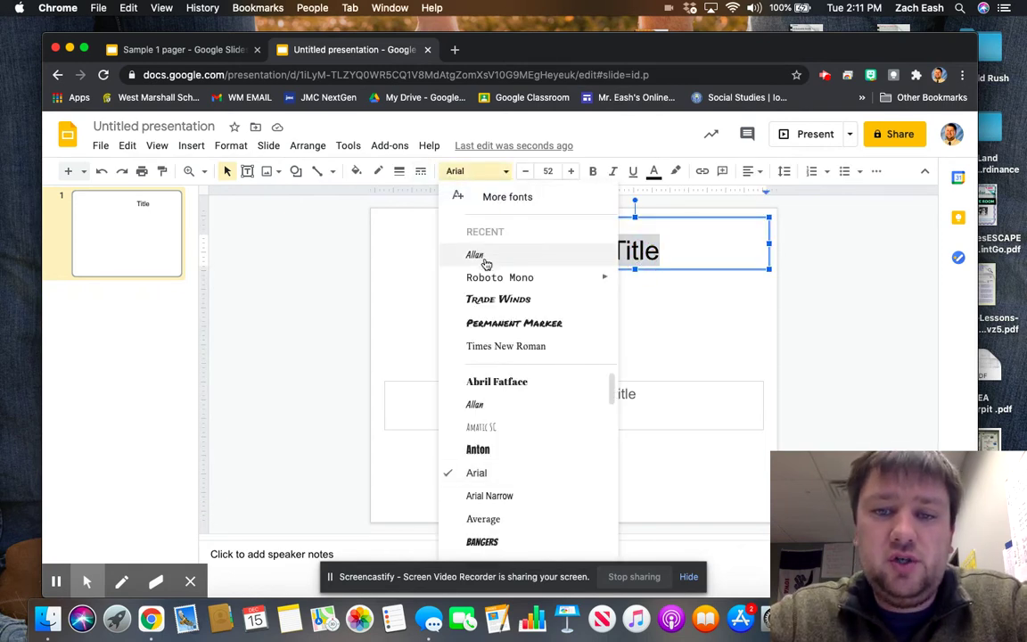
{"action": "left_click", "coordinate": [482, 323]}
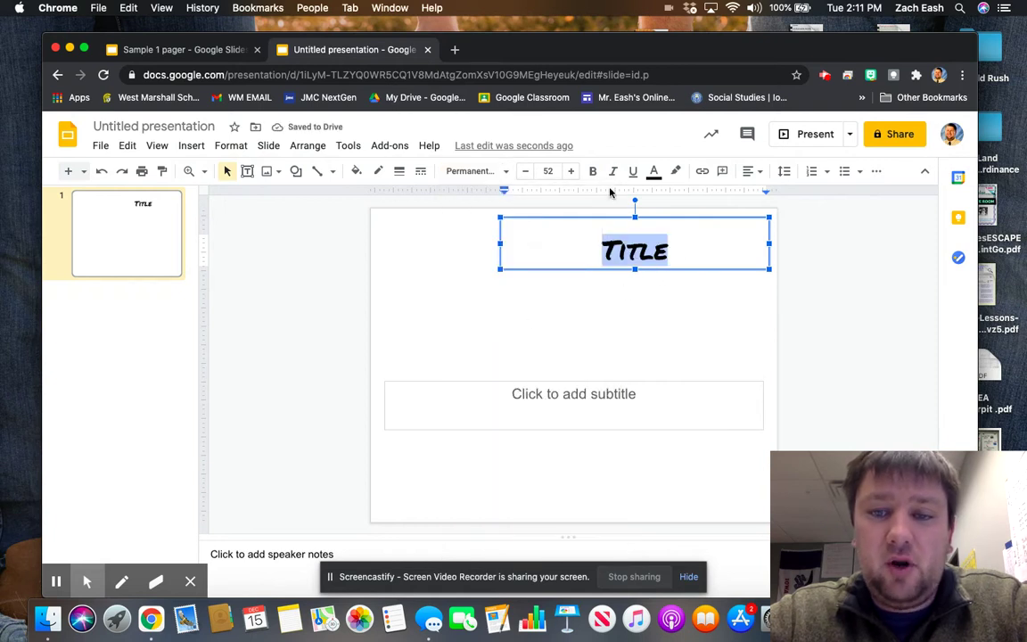
{"action": "left_click", "coordinate": [593, 173]}
{"action": "left_click", "coordinate": [614, 171]}
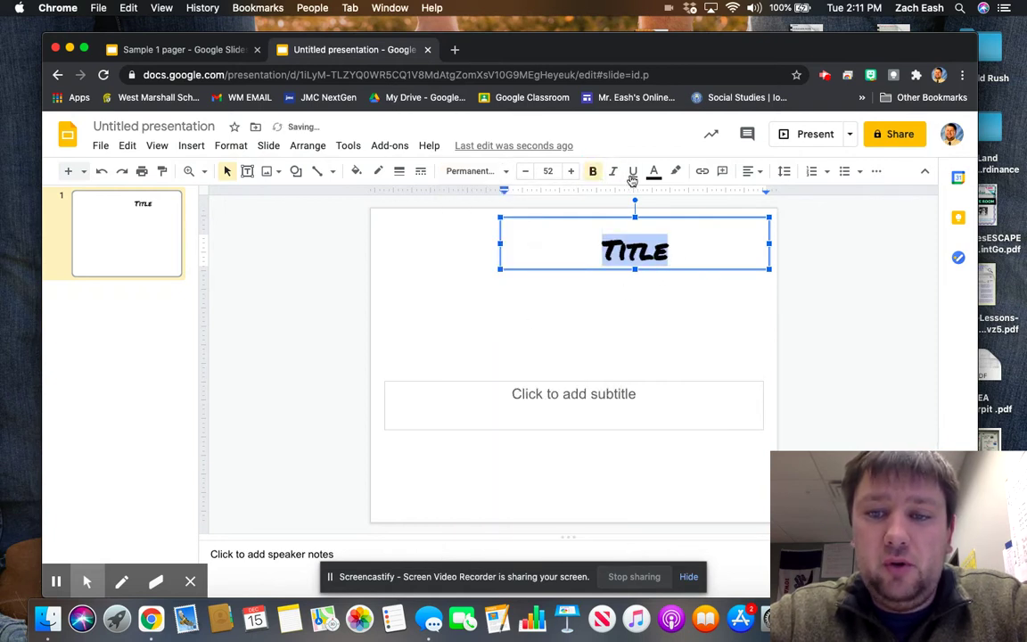
{"action": "left_click", "coordinate": [633, 172]}
{"action": "left_click", "coordinate": [613, 172]}
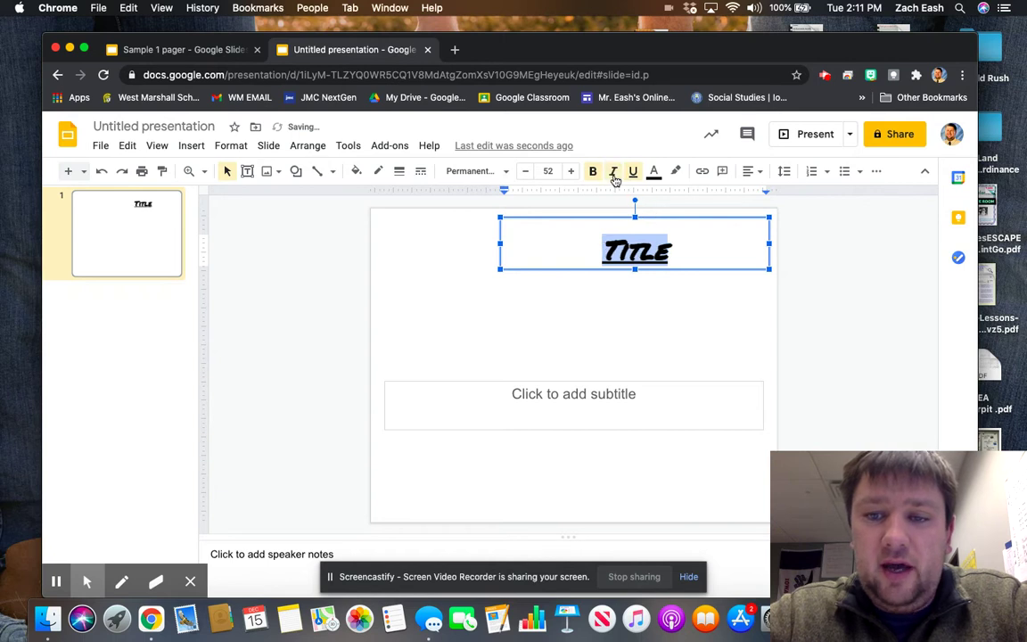
{"action": "left_click", "coordinate": [614, 172]}
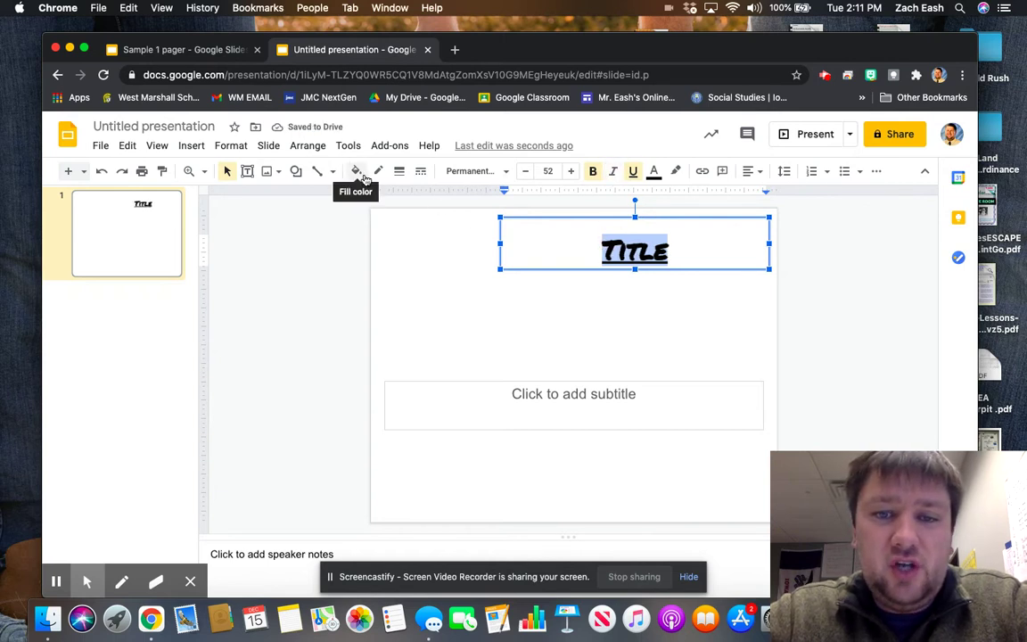
{"action": "left_click", "coordinate": [654, 171]}
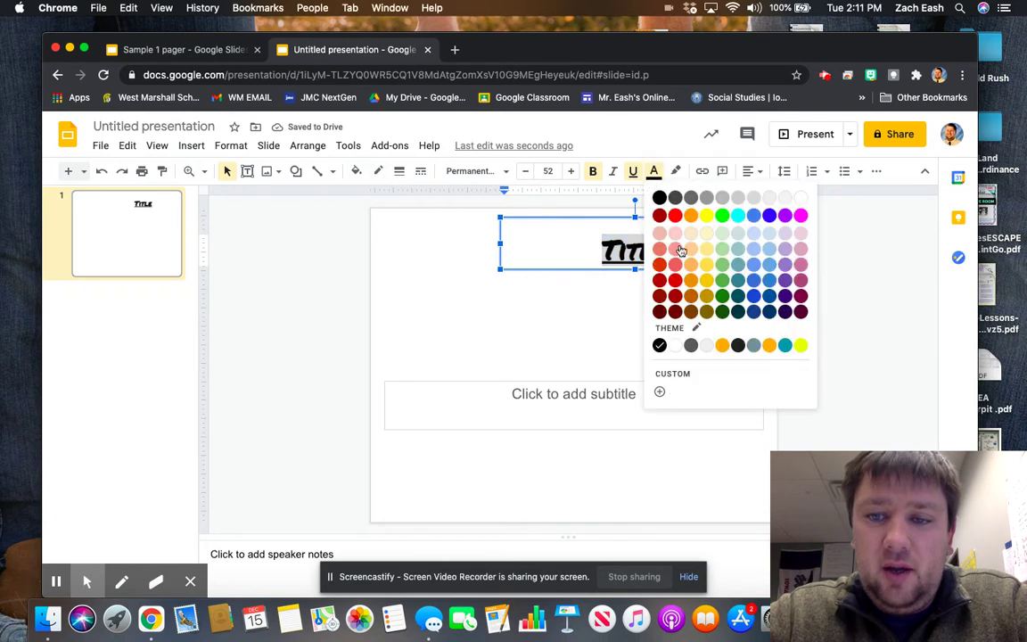
- Make the title text dark red and fill its box bright cyan
{"action": "left_click", "coordinate": [676, 298]}
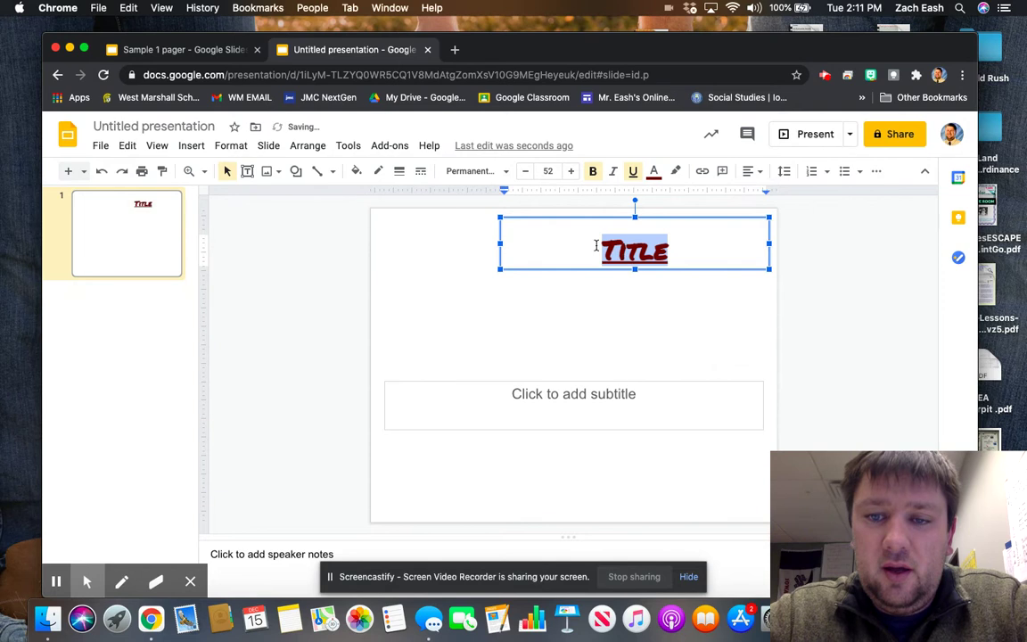
{"action": "left_click", "coordinate": [356, 170]}
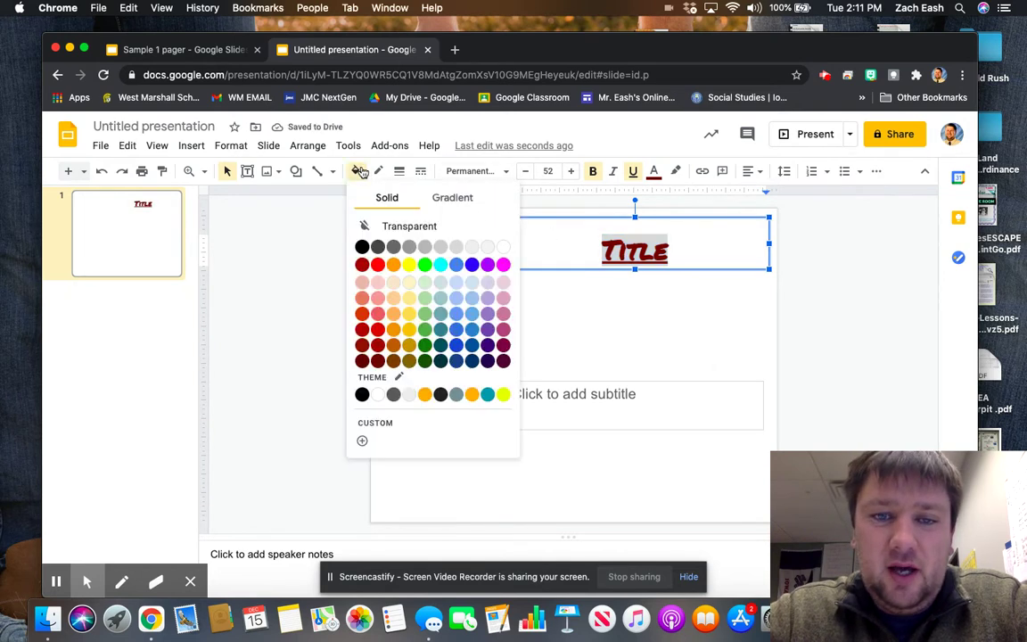
{"action": "left_click", "coordinate": [441, 265]}
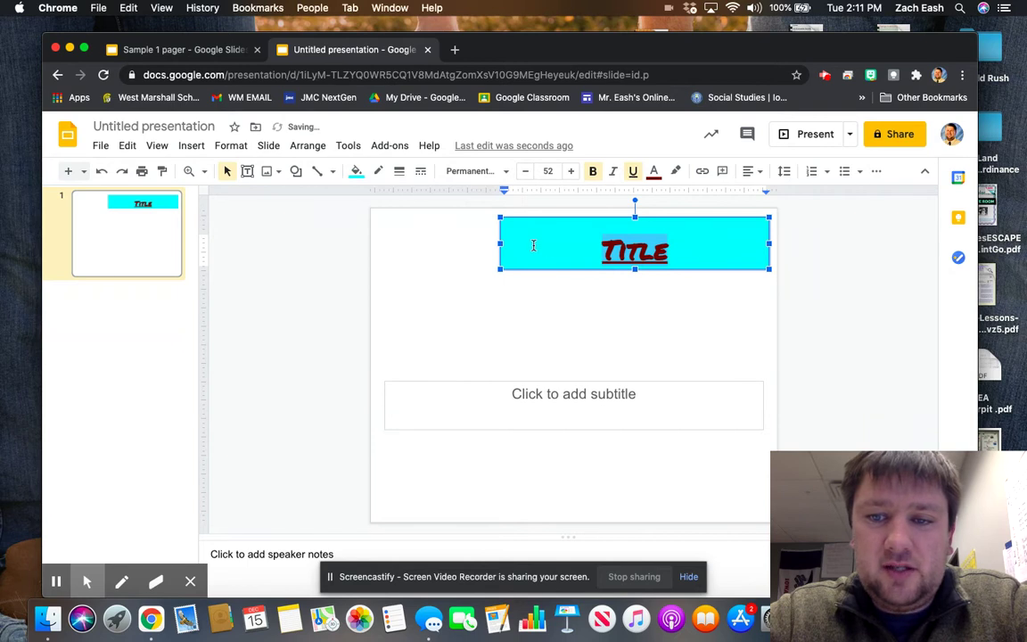
- Narrow the title box from its left edge and change its fill to light blue
{"action": "left_click_drag", "start_coordinate": [498, 243], "coordinate": [576, 248]}
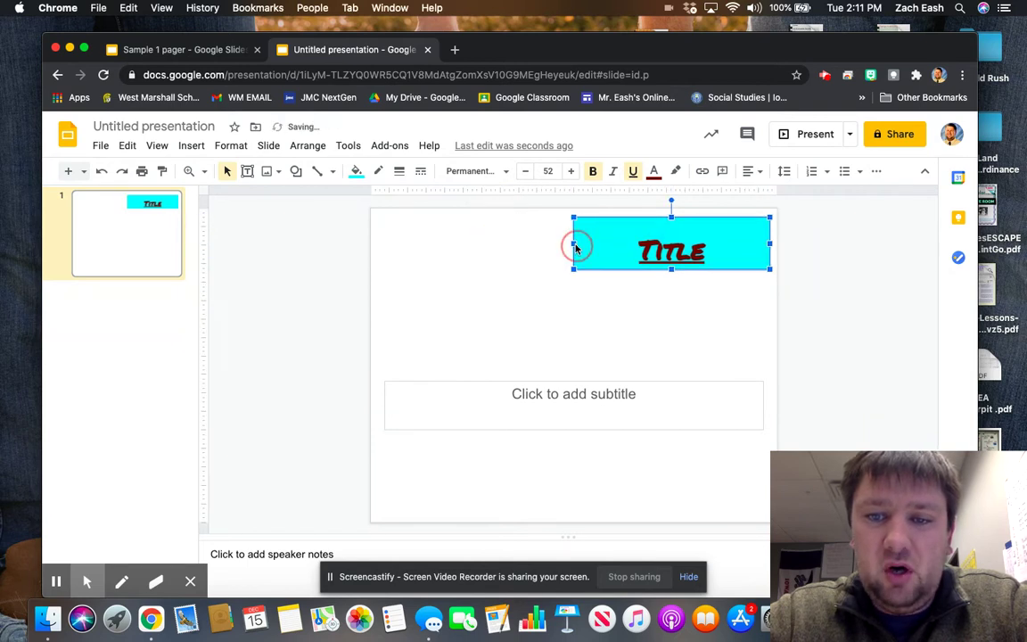
{"action": "left_click", "coordinate": [356, 172]}
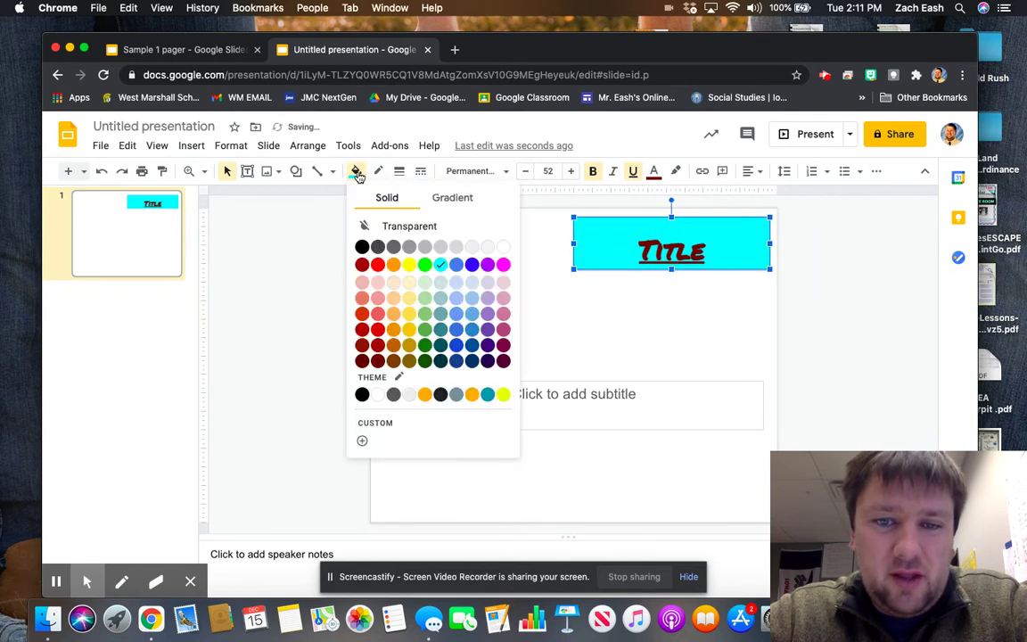
{"action": "left_click", "coordinate": [458, 304]}
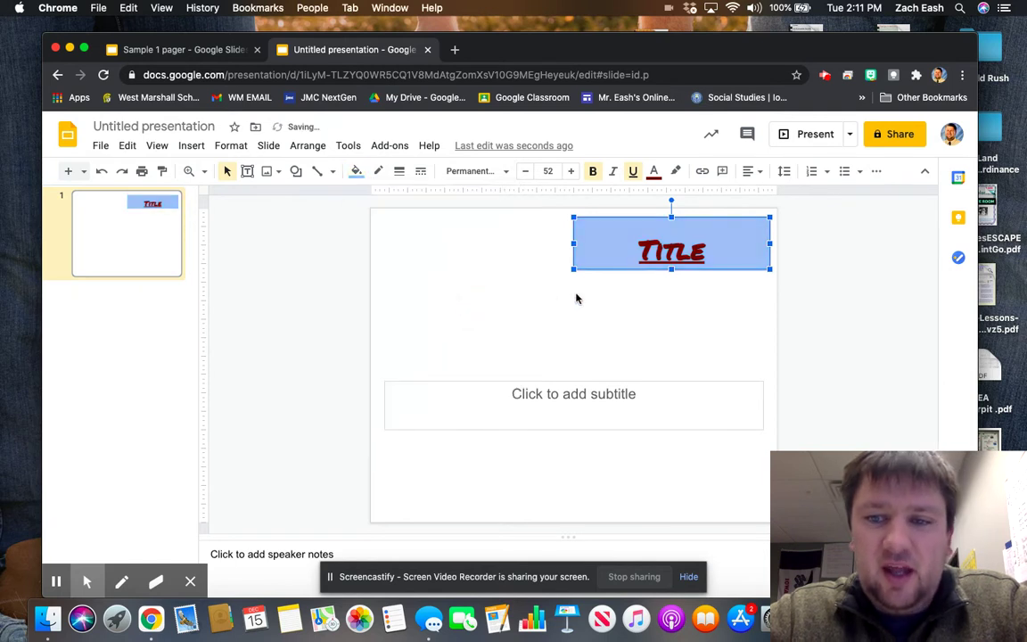
{"action": "left_click", "coordinate": [672, 350]}
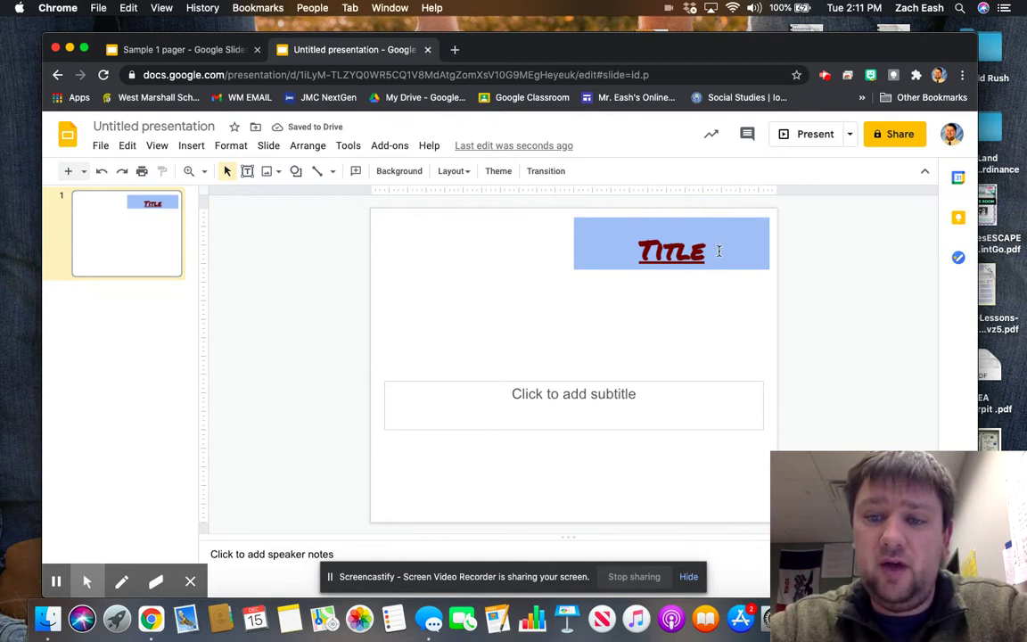
{"action": "left_click", "coordinate": [719, 226]}
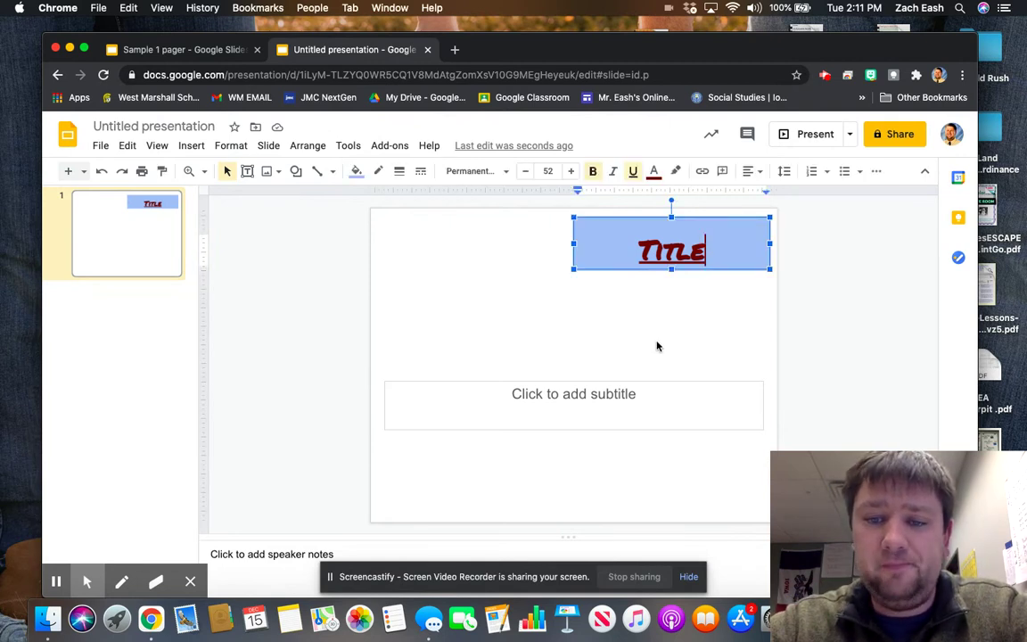
- Draw a new text box below-left of the title with a 3px border
{"action": "left_click", "coordinate": [190, 147]}
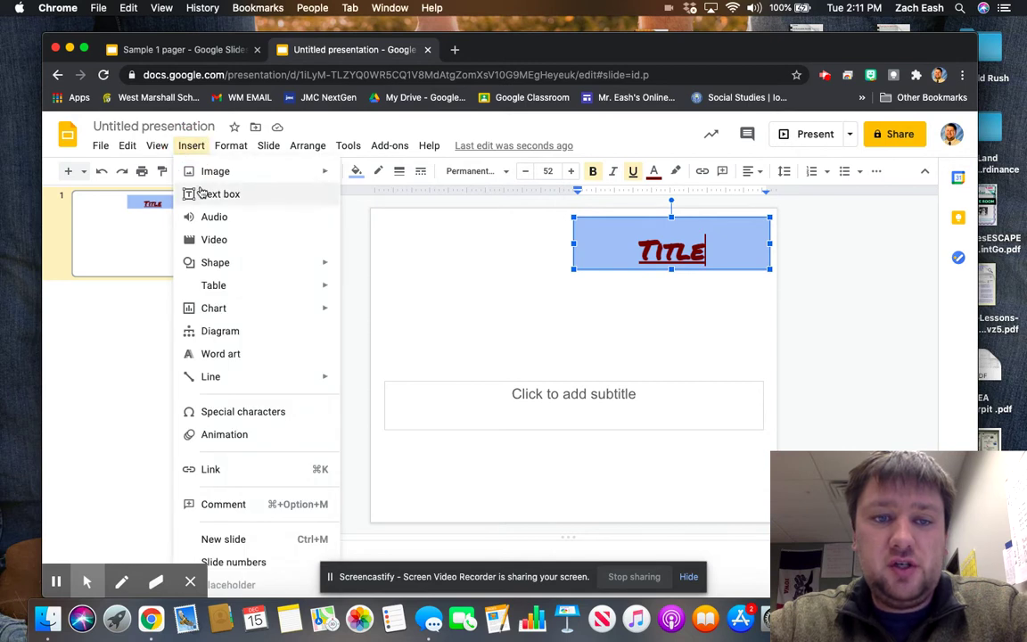
{"action": "left_click", "coordinate": [214, 193]}
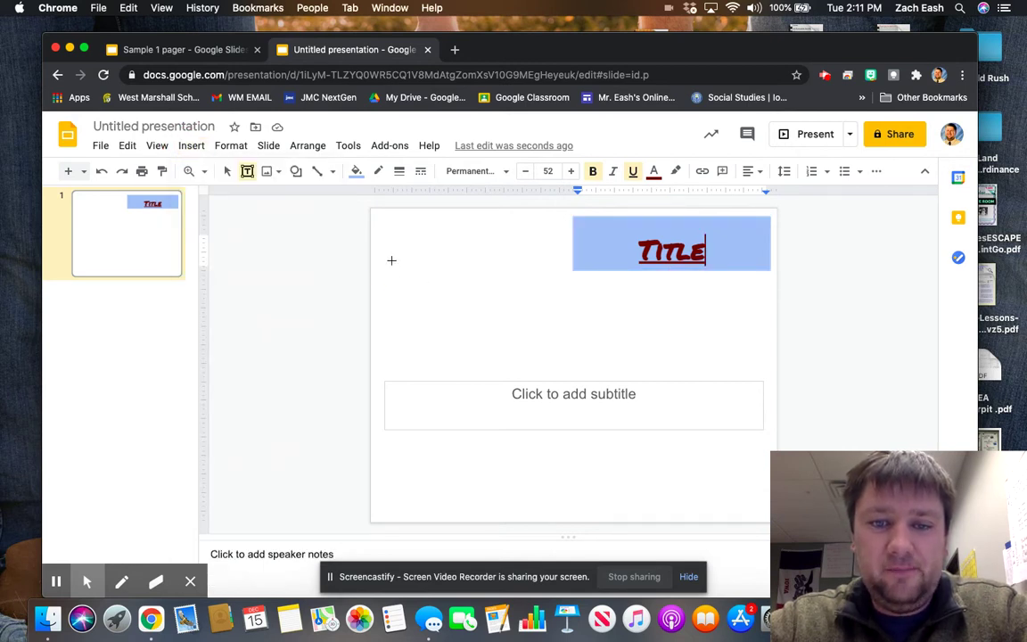
{"action": "left_click_drag", "start_coordinate": [393, 264], "coordinate": [495, 340]}
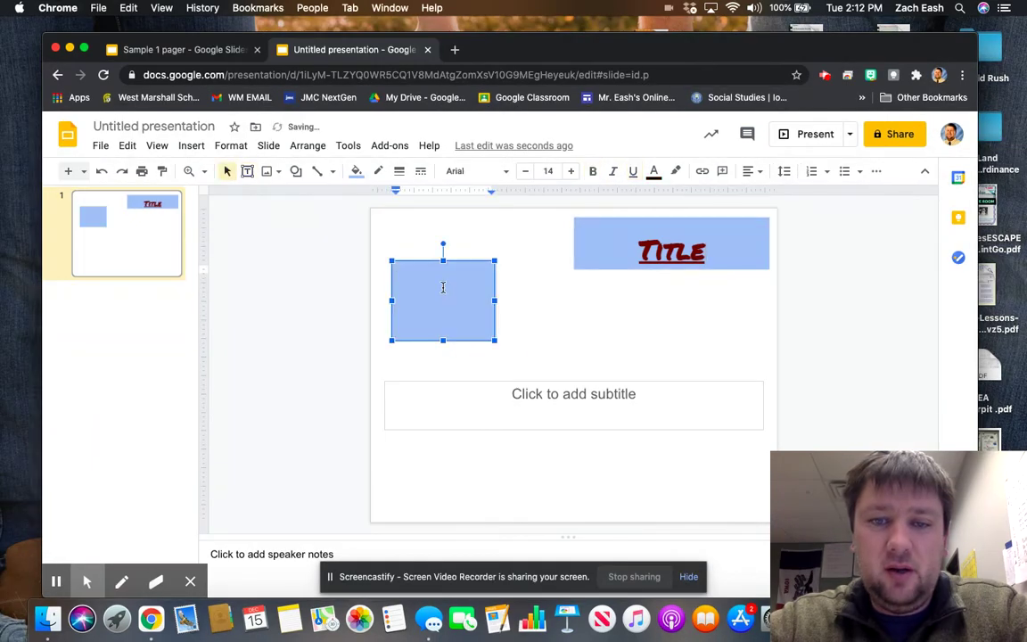
{"action": "left_click", "coordinate": [398, 174]}
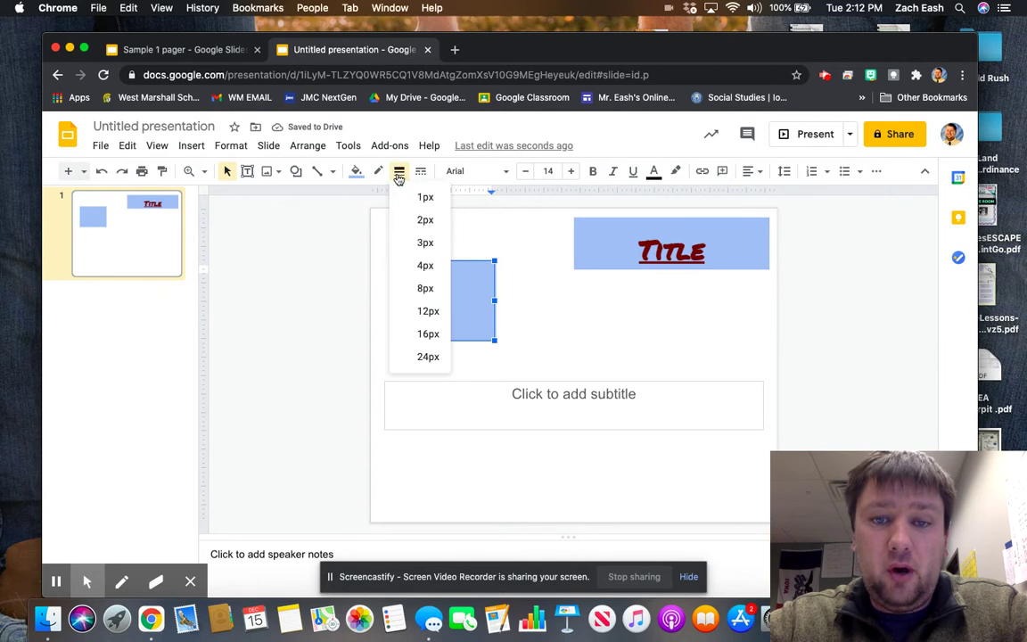
{"action": "left_click", "coordinate": [428, 239]}
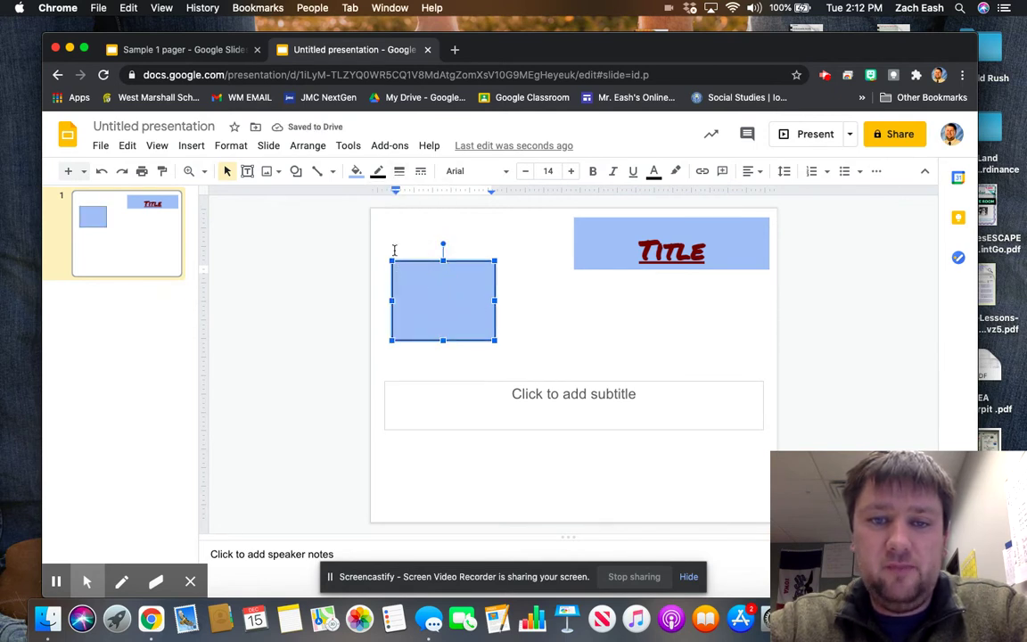
- Fill the text box gray, make its border dark red, and type 'Here is some information'
{"action": "left_click", "coordinate": [358, 176]}
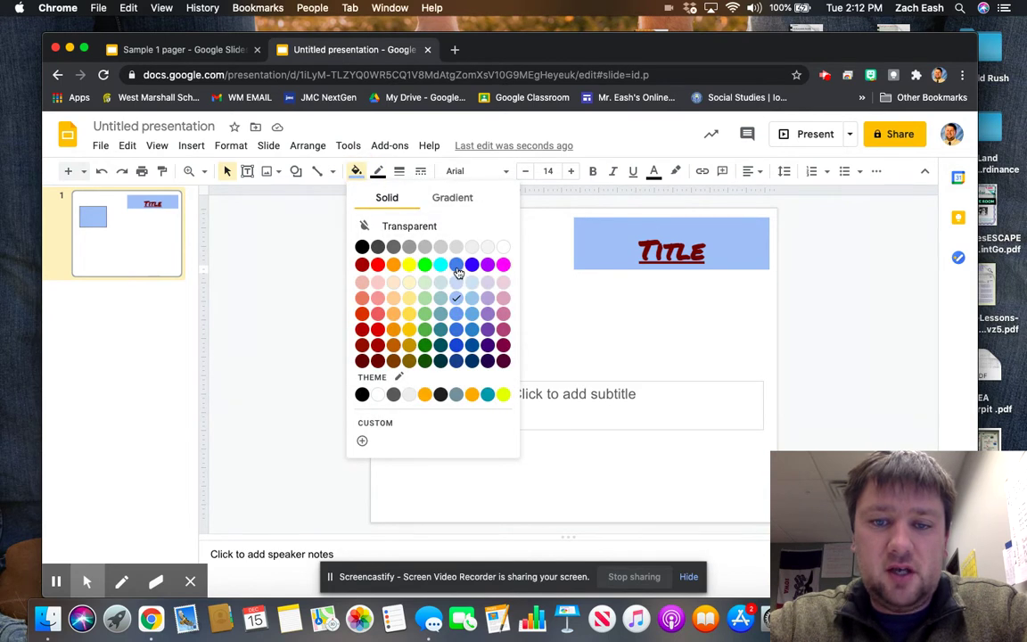
{"action": "left_click", "coordinate": [441, 250]}
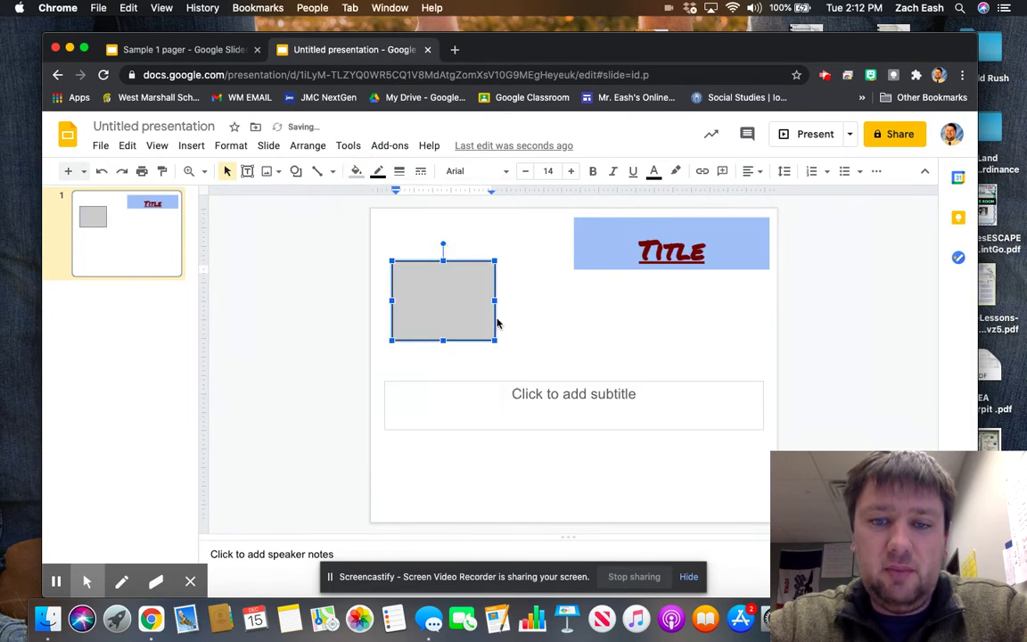
{"action": "left_click", "coordinate": [378, 171]}
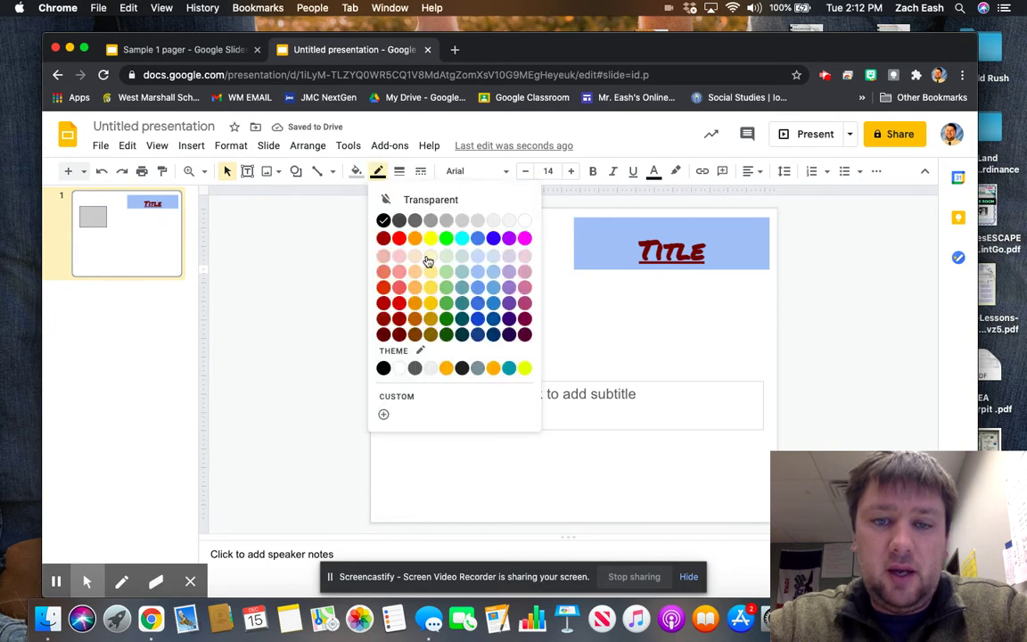
{"action": "left_click", "coordinate": [402, 336]}
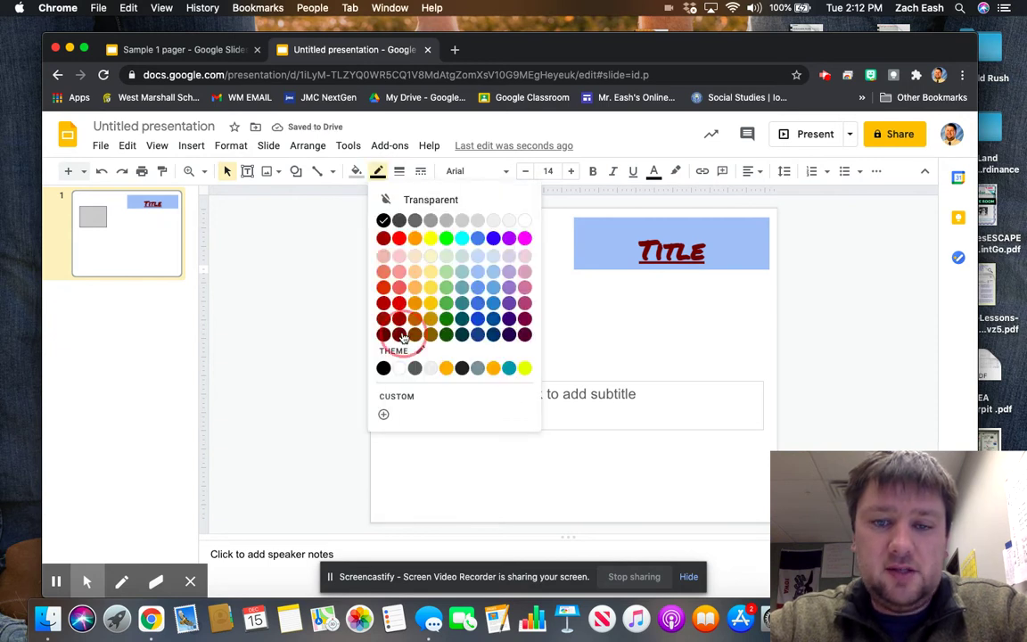
{"action": "type", "text": "Here"}
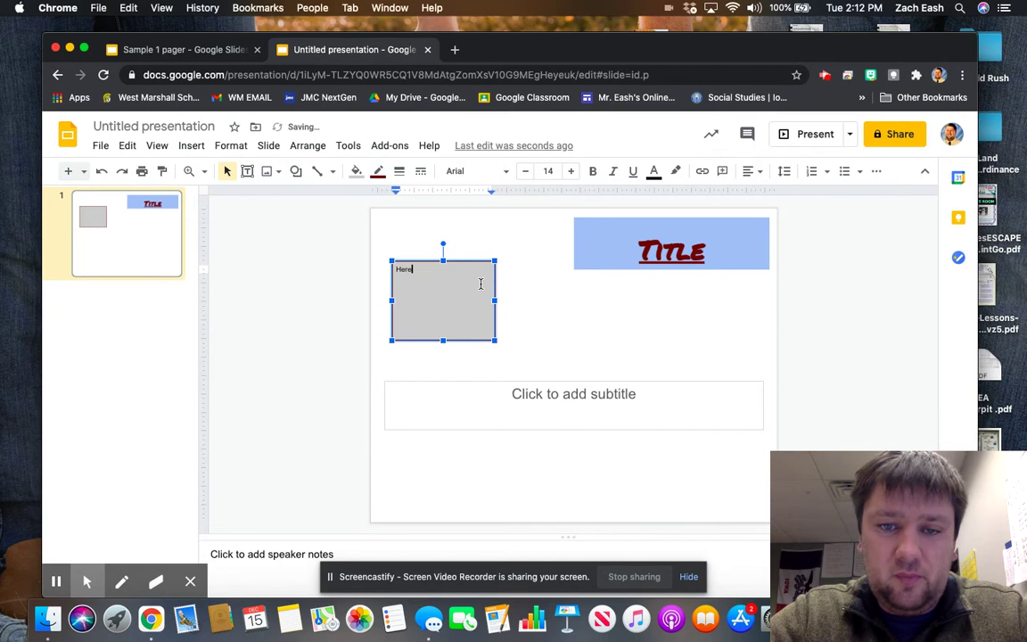
{"action": "type", "text": " is "}
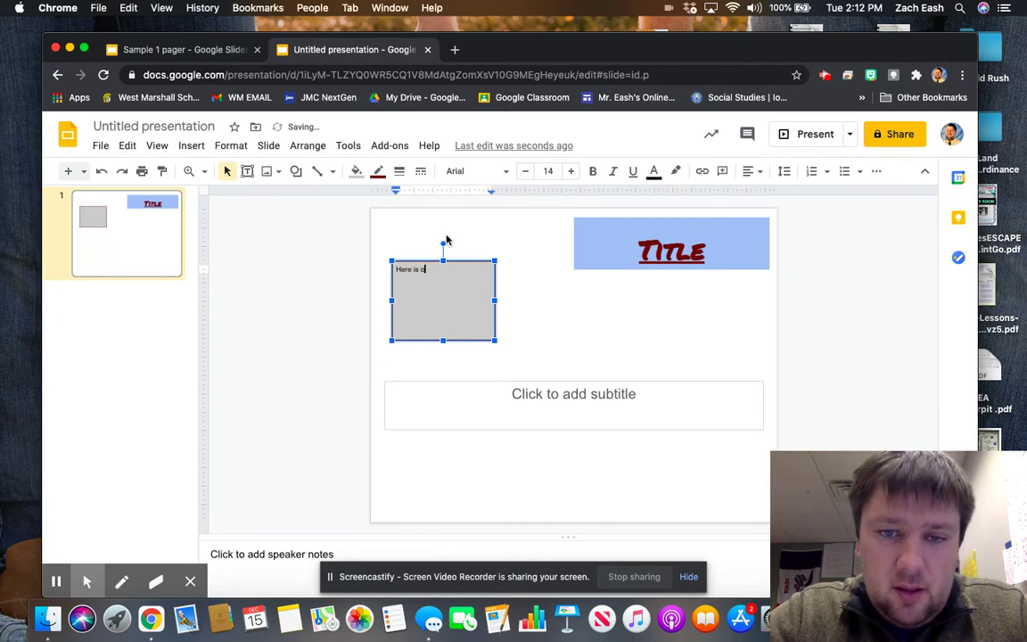
{"action": "type", "text": "some inf"}
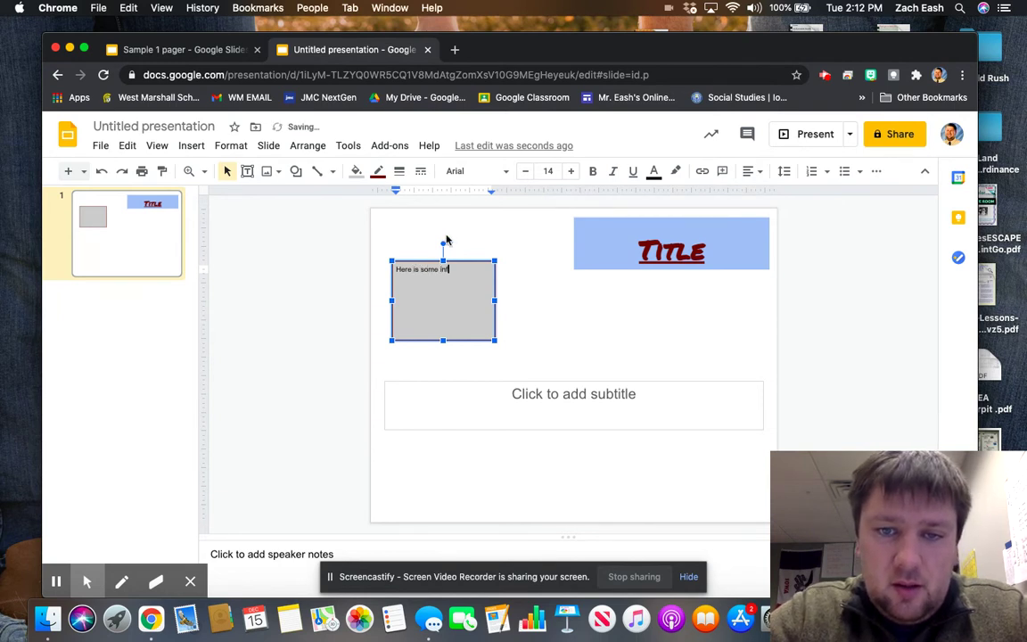
{"action": "type", "text": "ormation"}
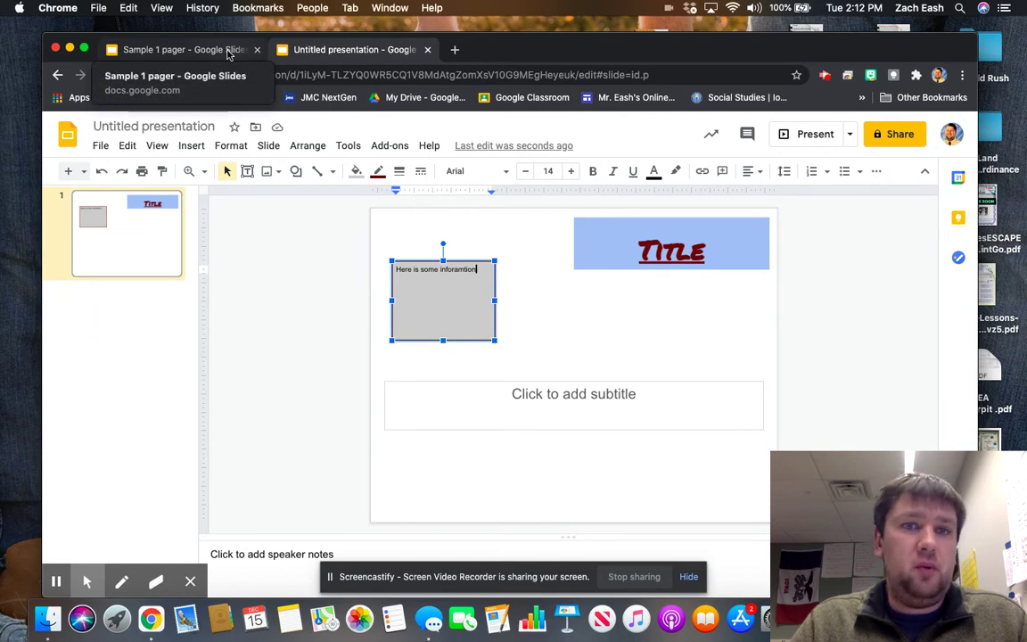
- Switch to the Sample 1 pager tab and look over 'The American Revolution' one-pager
{"action": "left_click", "coordinate": [228, 53]}
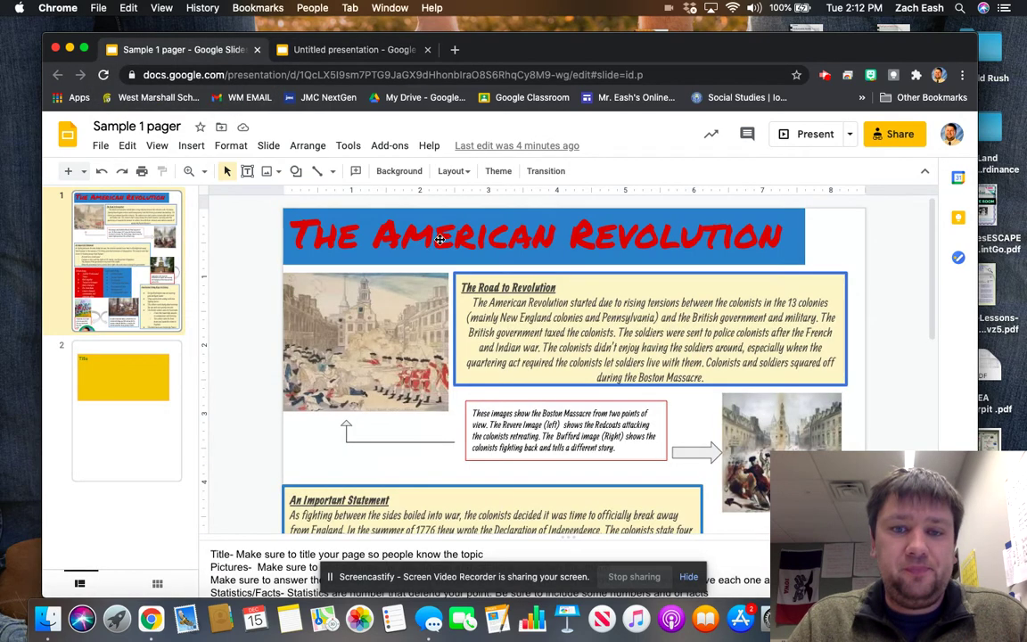
{"action": "scroll", "coordinate": [547, 356], "scroll_direction": "down", "scroll_amount": 5}
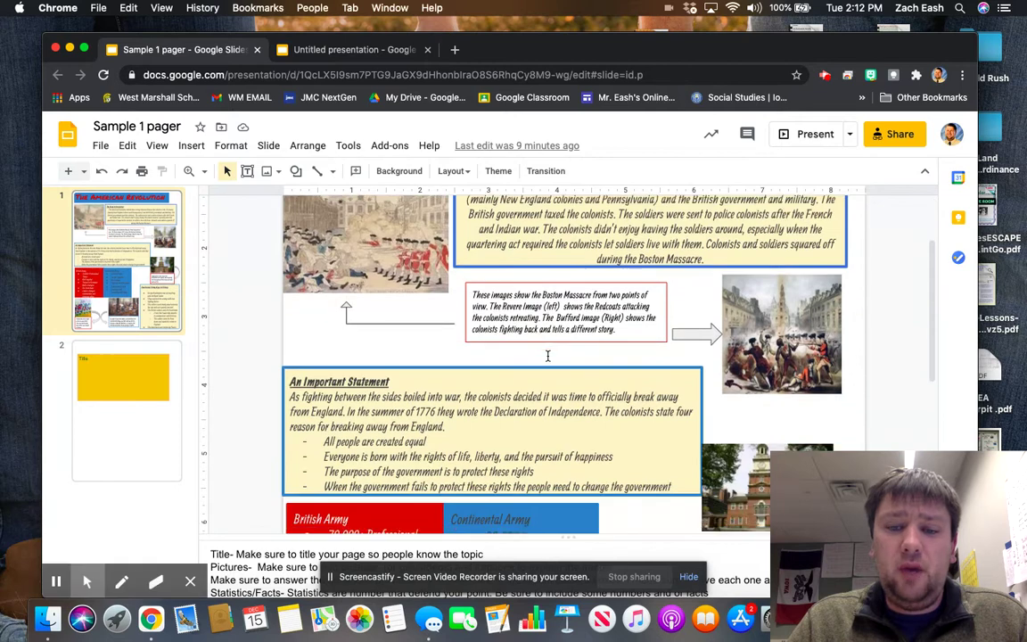
{"action": "scroll", "coordinate": [548, 356], "scroll_direction": "up", "scroll_amount": 5}
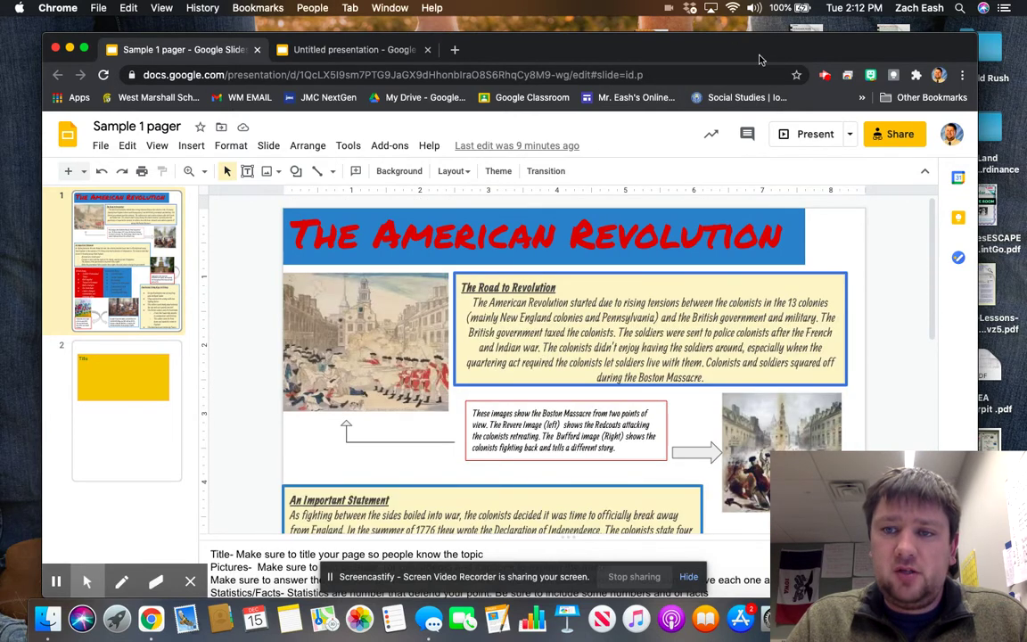
{"action": "left_click", "coordinate": [814, 134]}
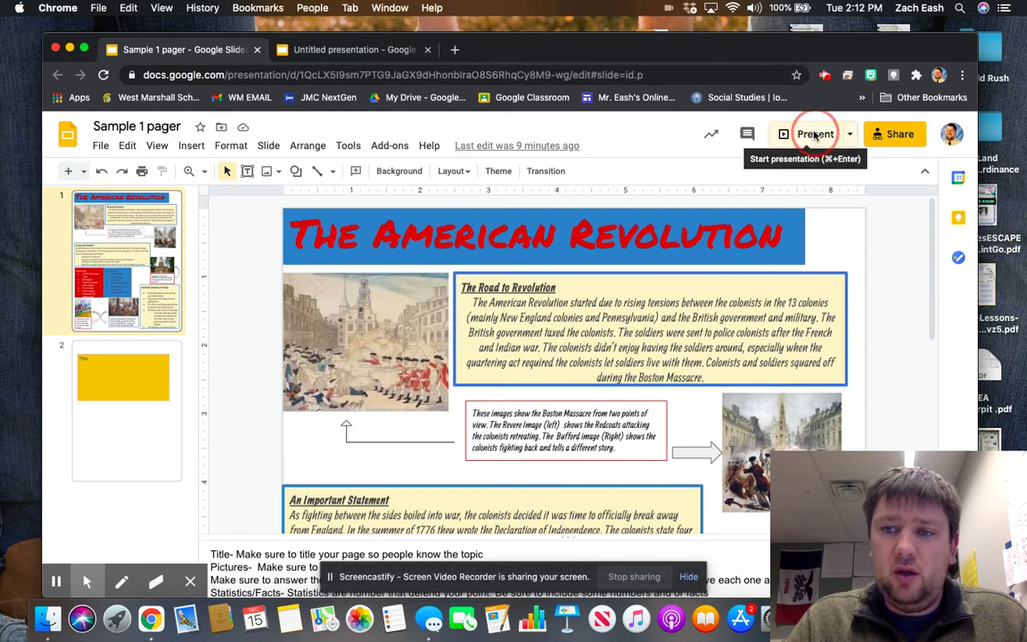